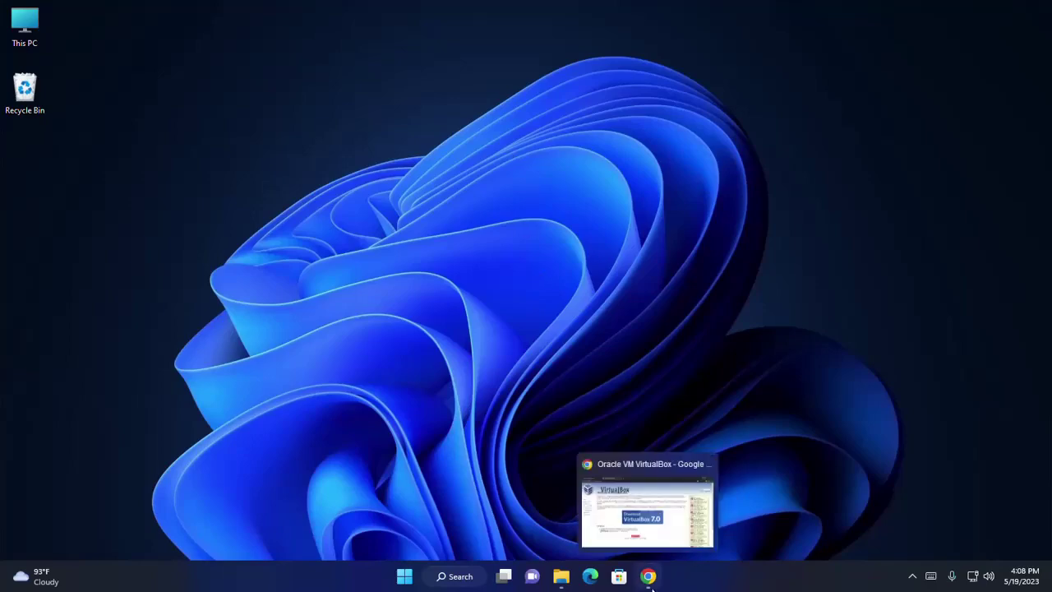
- Restore Chrome and switch to the Download Windows 11 tab
{"action": "left_click", "coordinate": [648, 576]}
{"action": "left_click", "coordinate": [98, 12]}
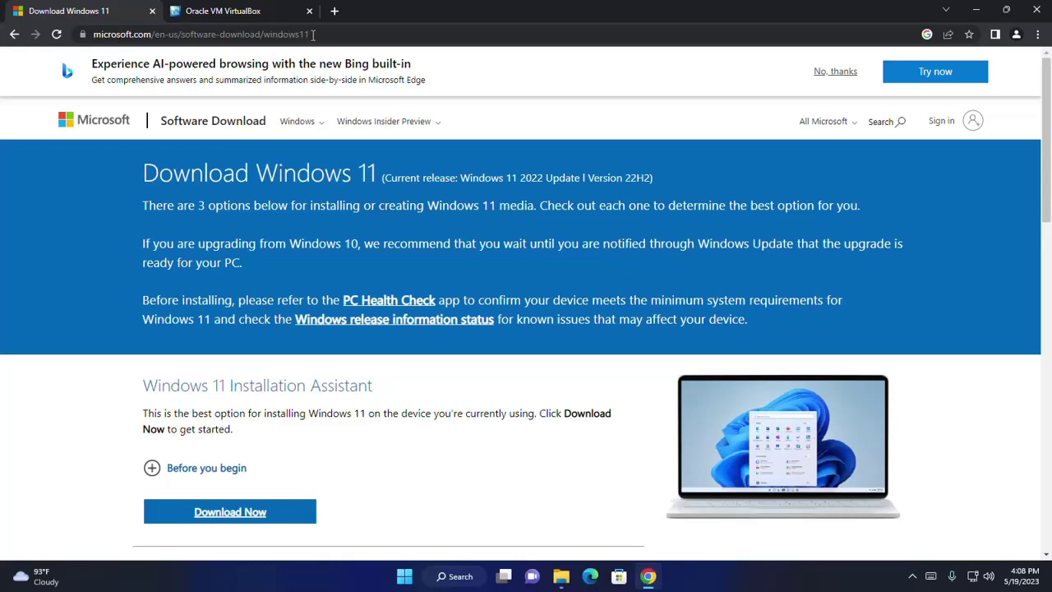
- Pick Windows 11 (multi-edition ISO for x64 devices) in the Disk Image (ISO) download list
{"action": "left_click", "coordinate": [310, 35]}
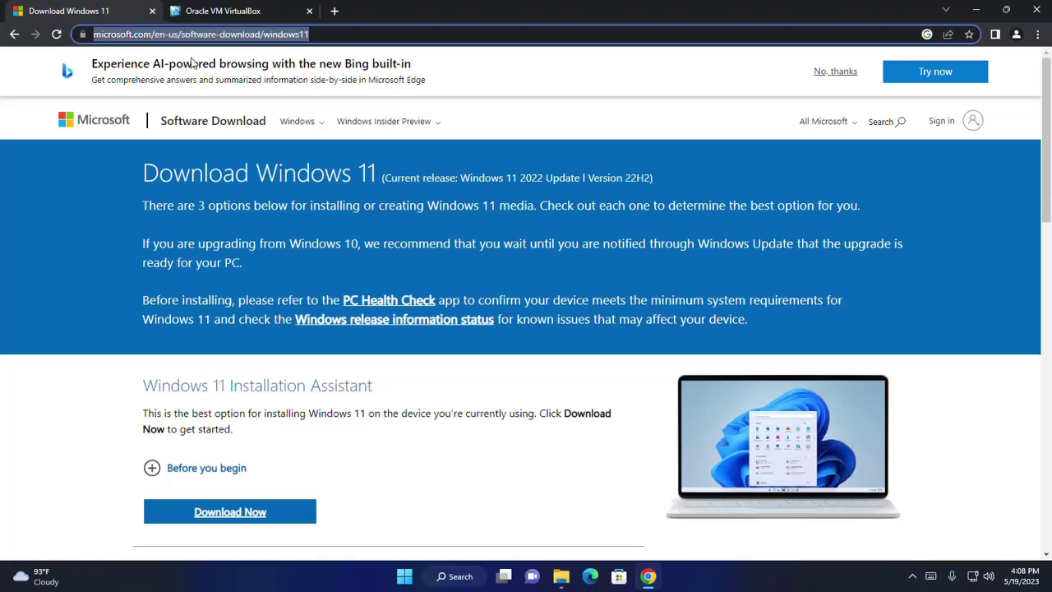
{"action": "left_click", "coordinate": [573, 69]}
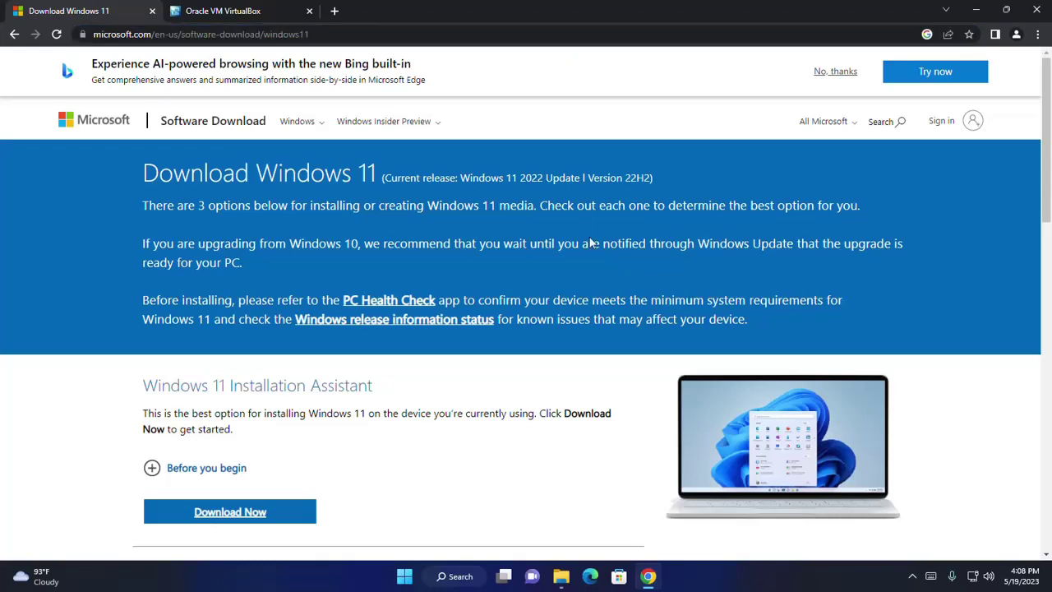
{"action": "scroll", "coordinate": [590, 243], "scroll_direction": "down", "scroll_amount": 3}
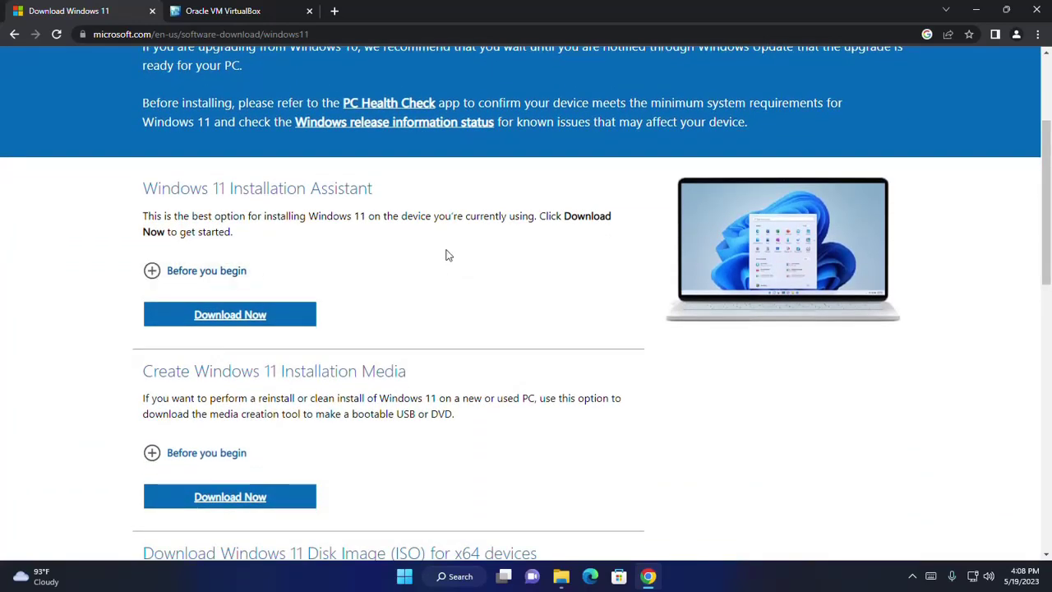
{"action": "scroll", "coordinate": [446, 255], "scroll_direction": "down", "scroll_amount": 4}
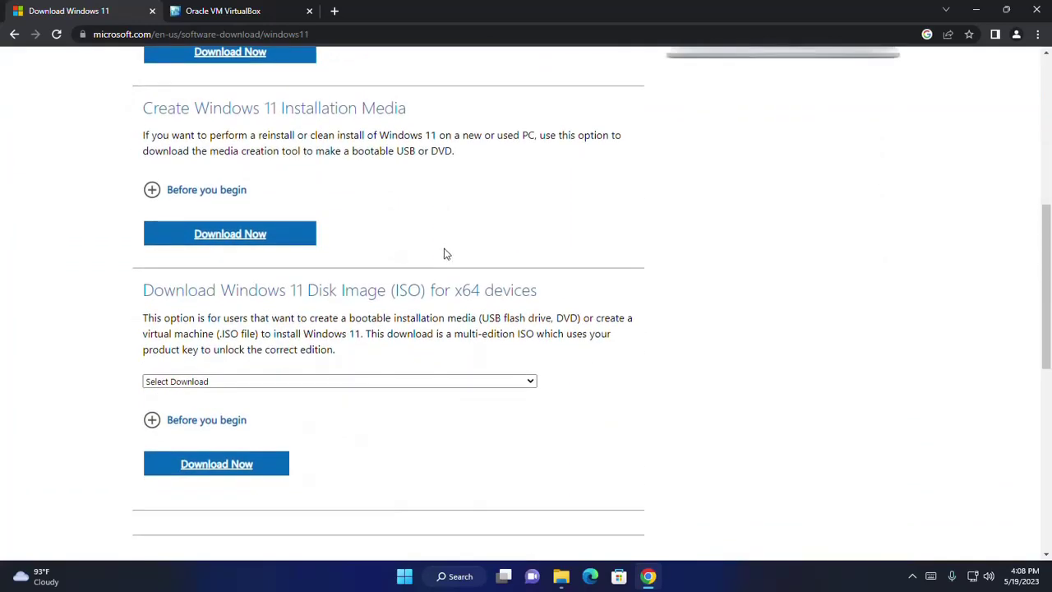
{"action": "scroll", "coordinate": [434, 212], "scroll_direction": "down", "scroll_amount": 1}
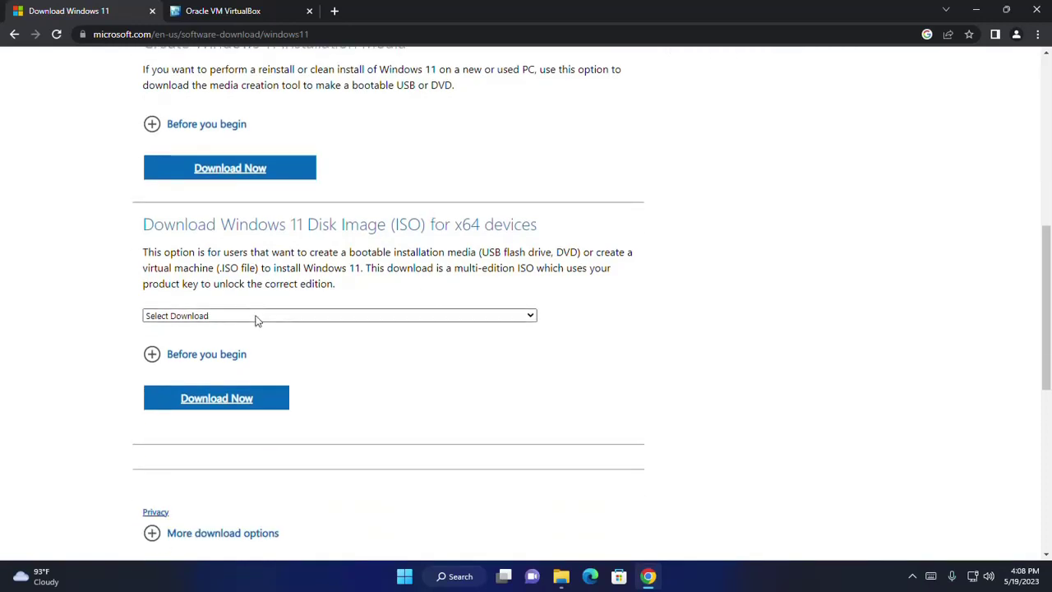
{"action": "left_click", "coordinate": [204, 318]}
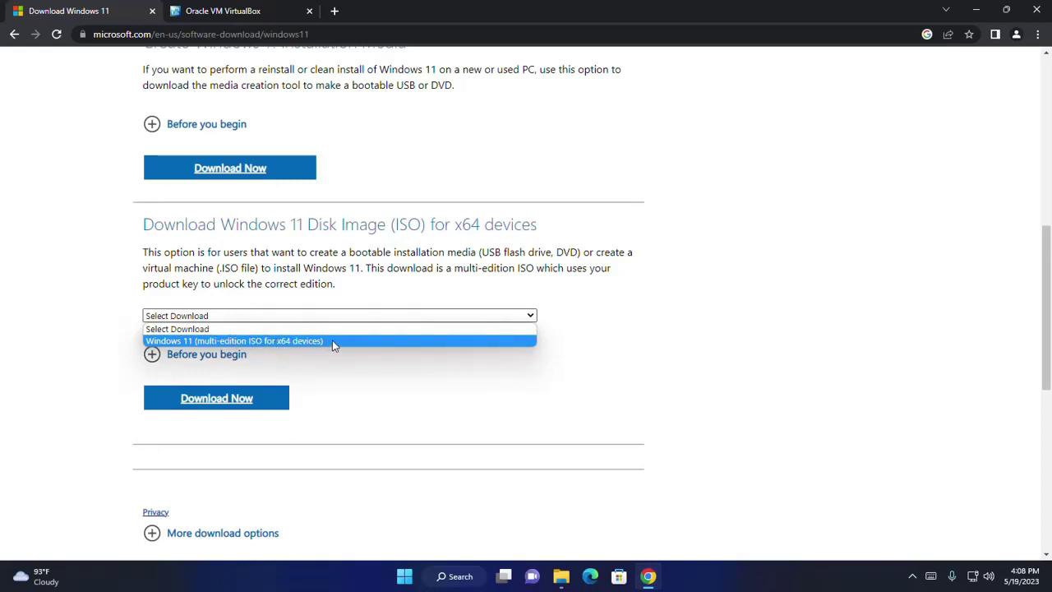
{"action": "left_click", "coordinate": [334, 341]}
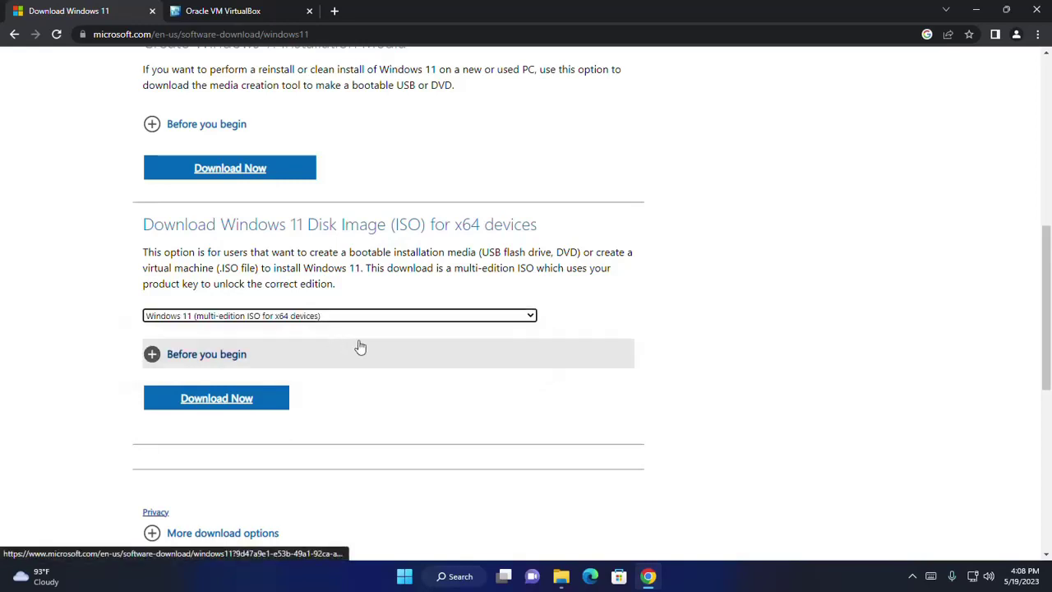
- Submit the ISO choice and confirm English (United States) as the product language
{"action": "left_click", "coordinate": [221, 399]}
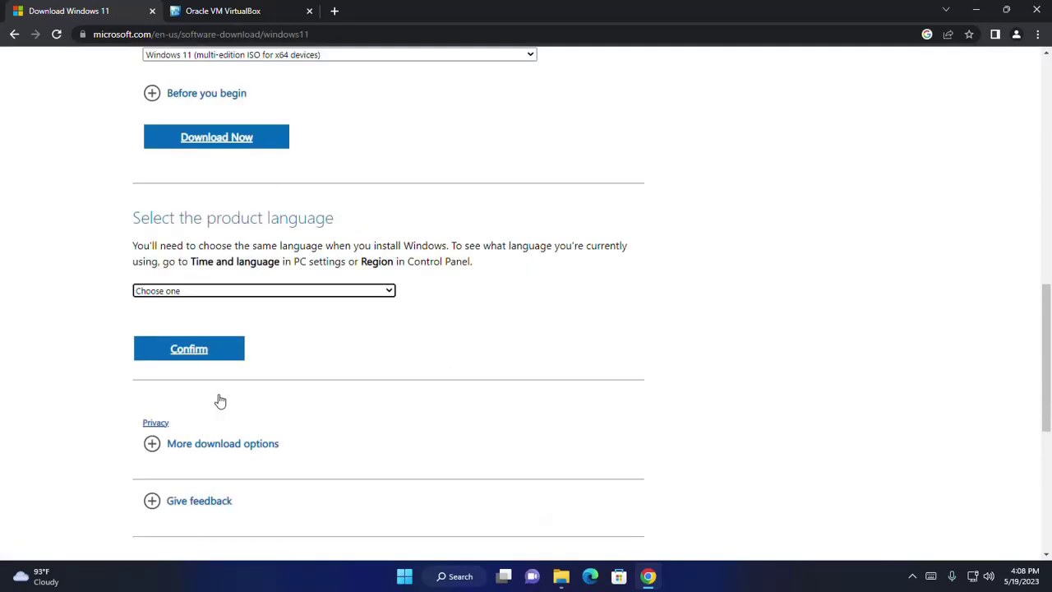
{"action": "left_click", "coordinate": [182, 290]}
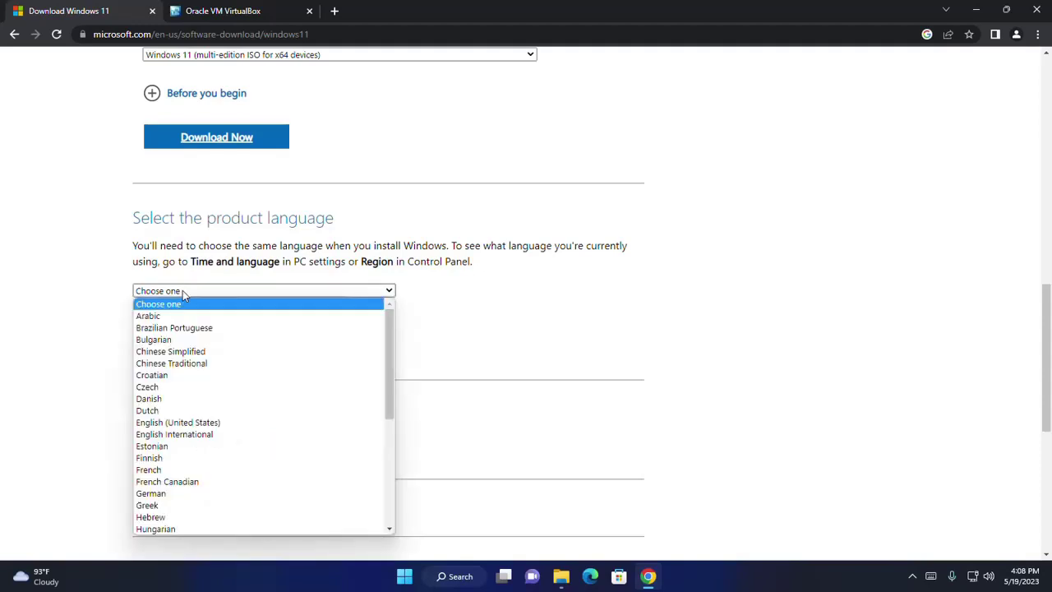
{"action": "left_click", "coordinate": [188, 425]}
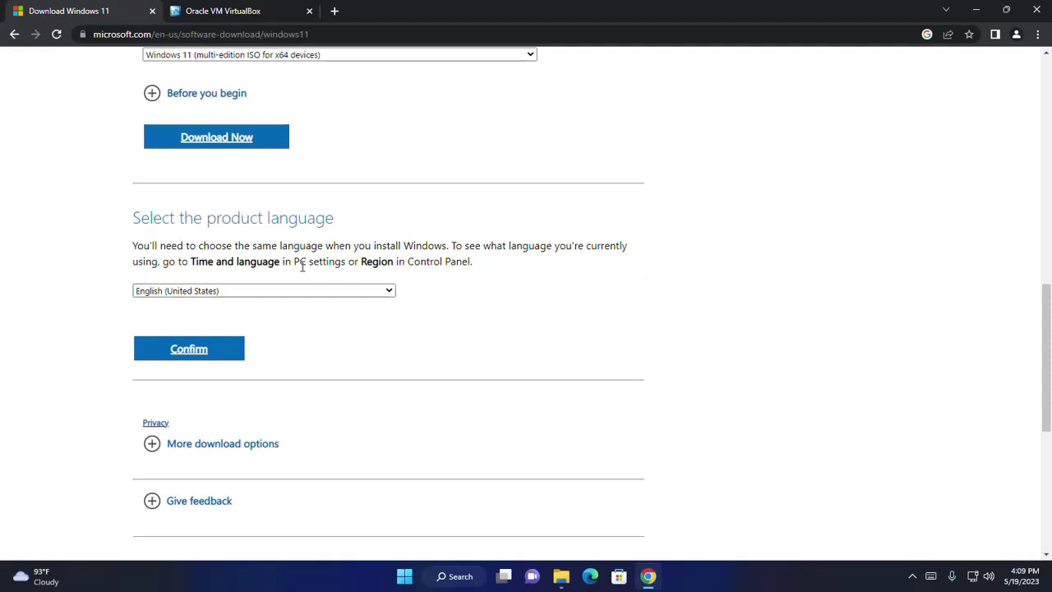
{"action": "left_click", "coordinate": [202, 359]}
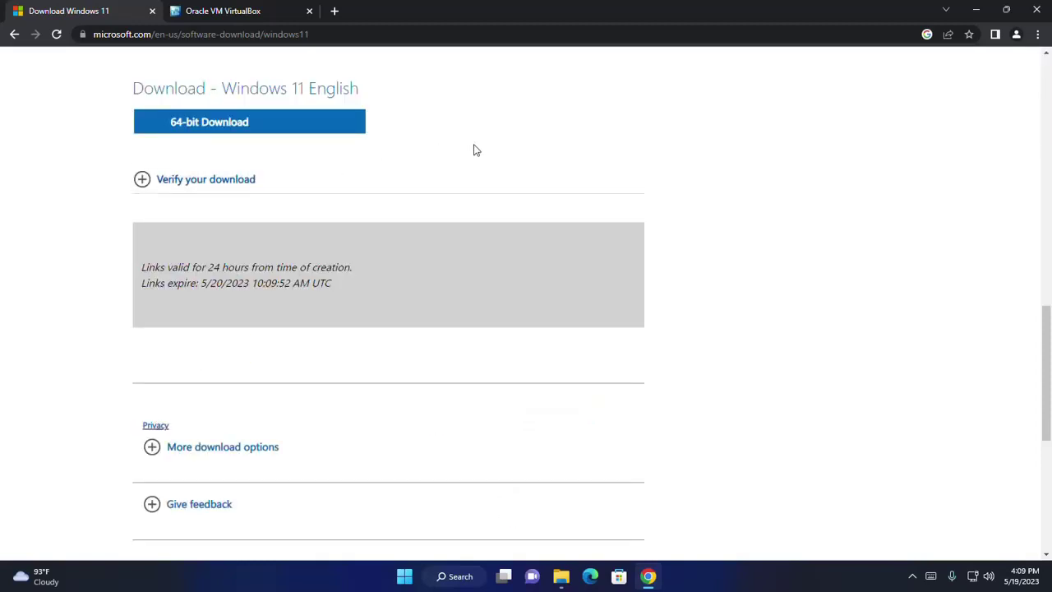
- Start the 64-bit Windows 11 ISO download, then cancel it and close the downloads bar
{"action": "left_click", "coordinate": [207, 123]}
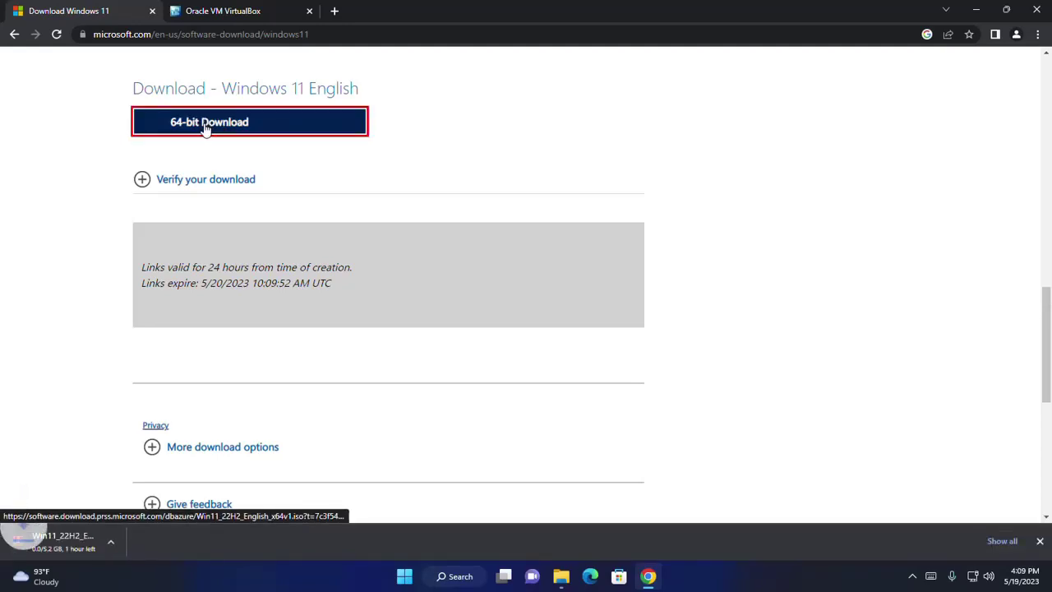
{"action": "right_click", "coordinate": [97, 535]}
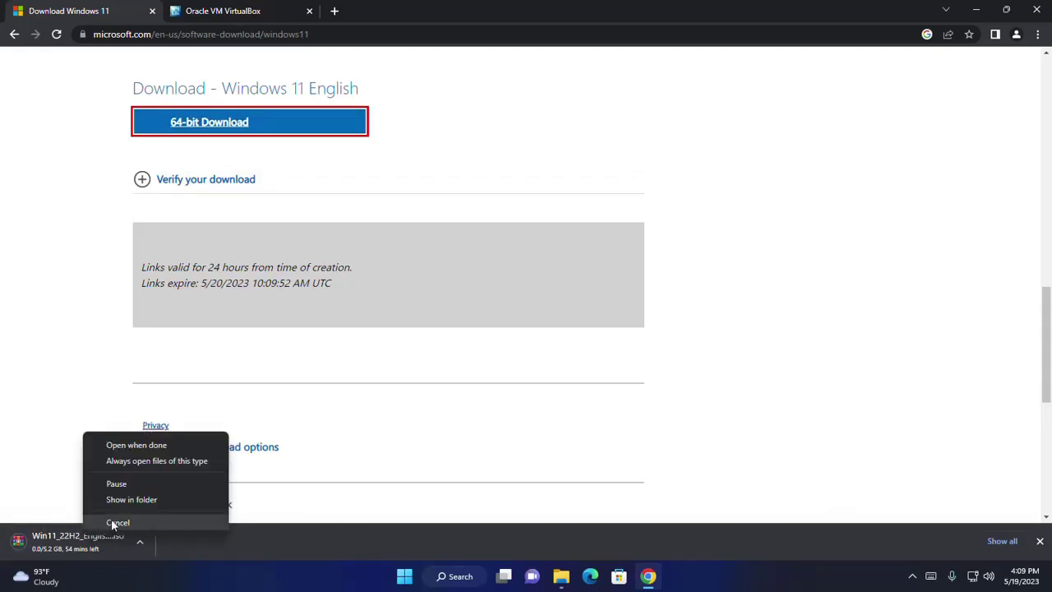
{"action": "left_click", "coordinate": [111, 521]}
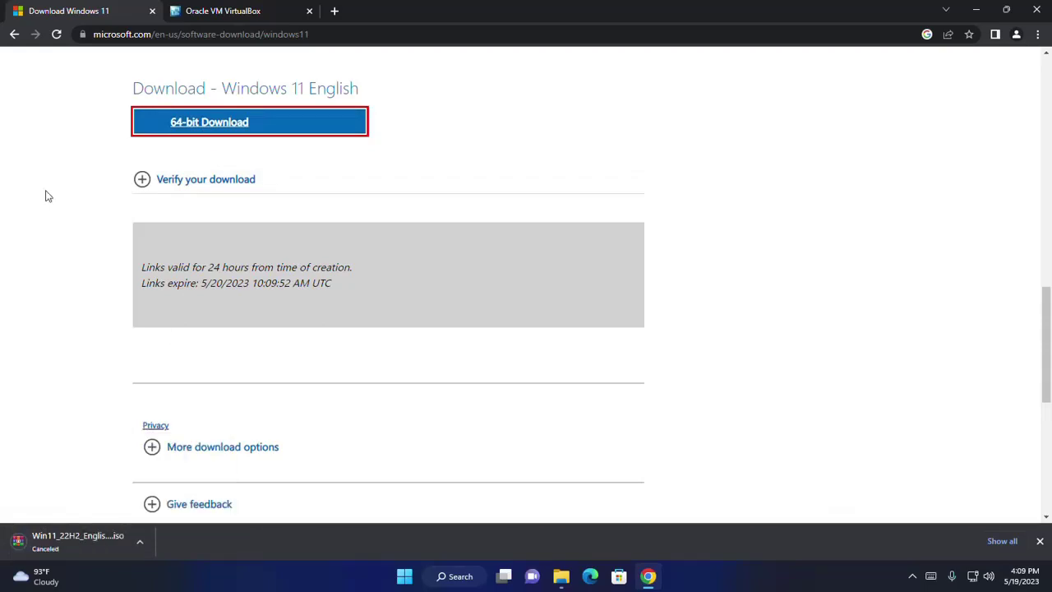
{"action": "left_click", "coordinate": [1039, 540]}
- Go to the virtualbox.org downloads page for VirtualBox 7.0.8
{"action": "left_click", "coordinate": [179, 15]}
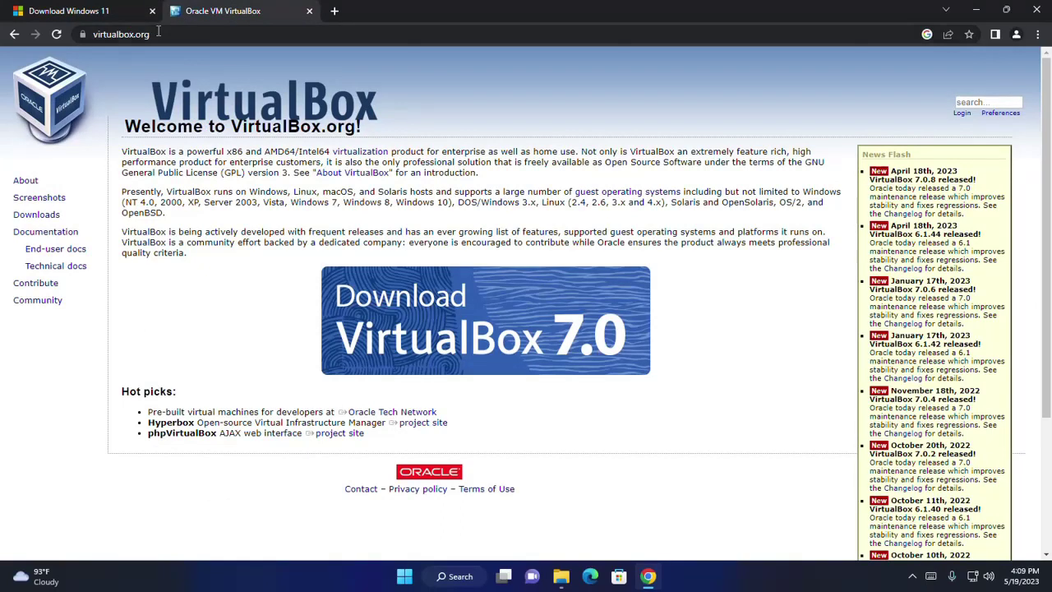
{"action": "left_click", "coordinate": [159, 33]}
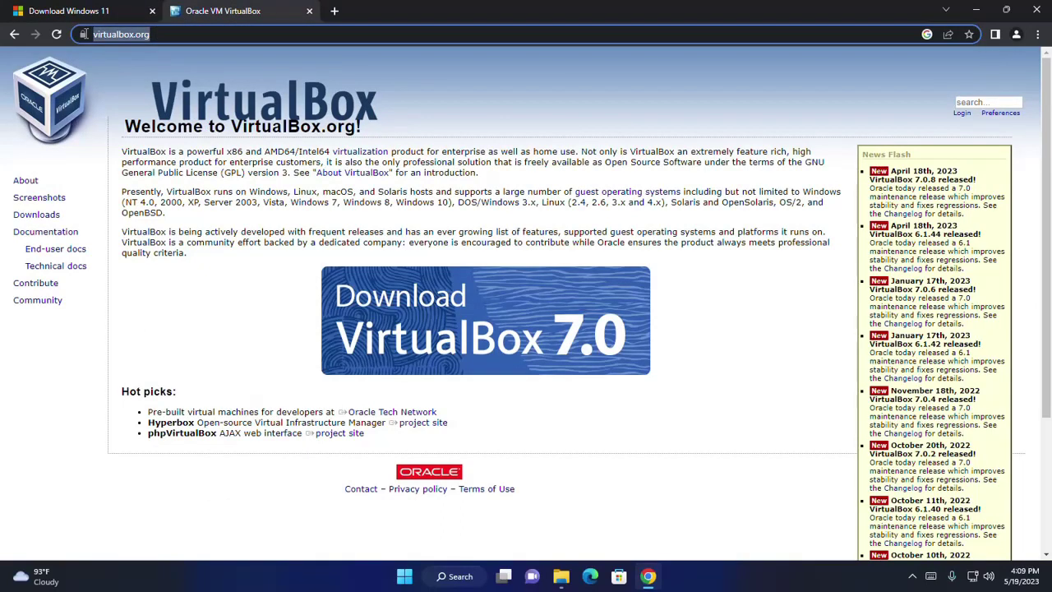
{"action": "left_click", "coordinate": [466, 81]}
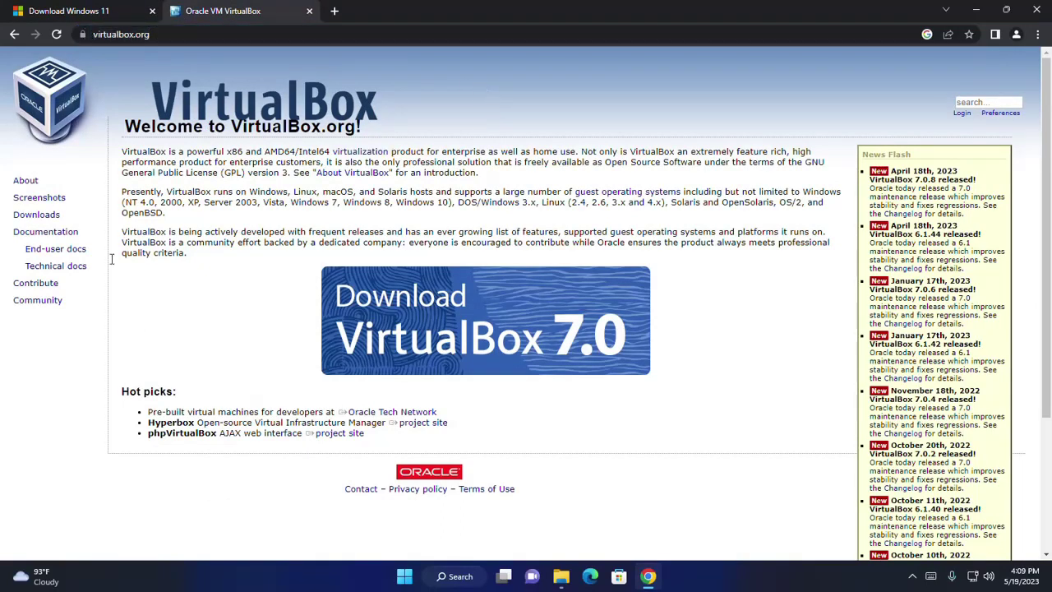
{"action": "left_click", "coordinate": [35, 216]}
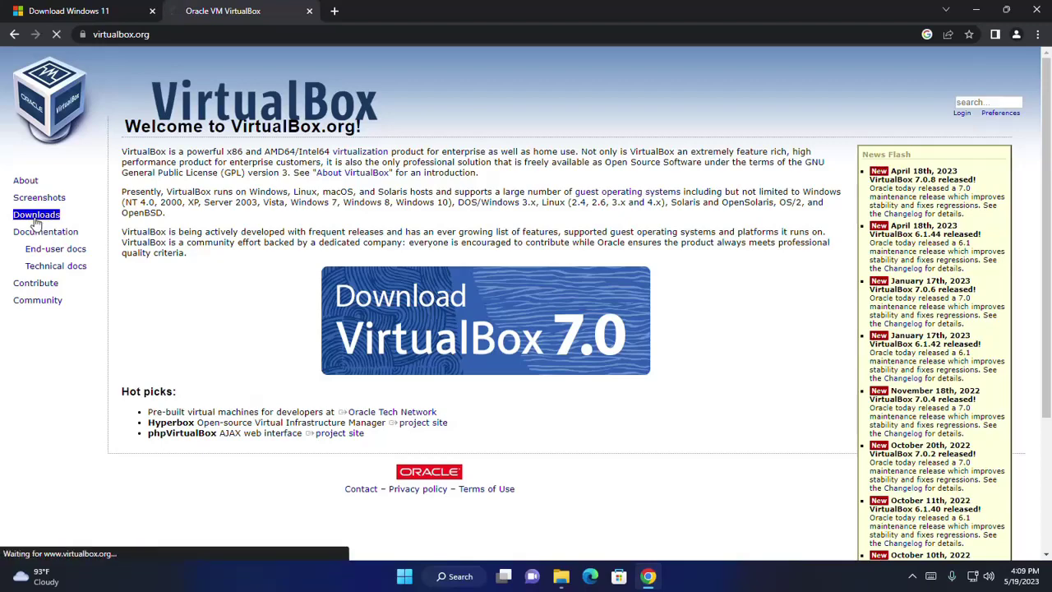
{"action": "double_click", "coordinate": [168, 240]}
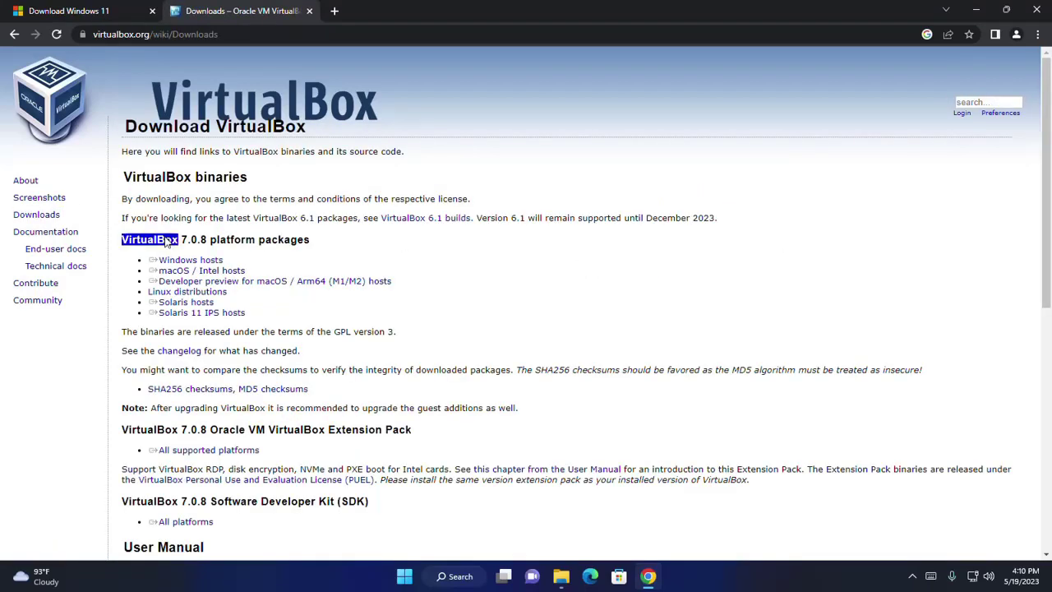
{"action": "left_click_drag", "start_coordinate": [180, 240], "coordinate": [208, 239]}
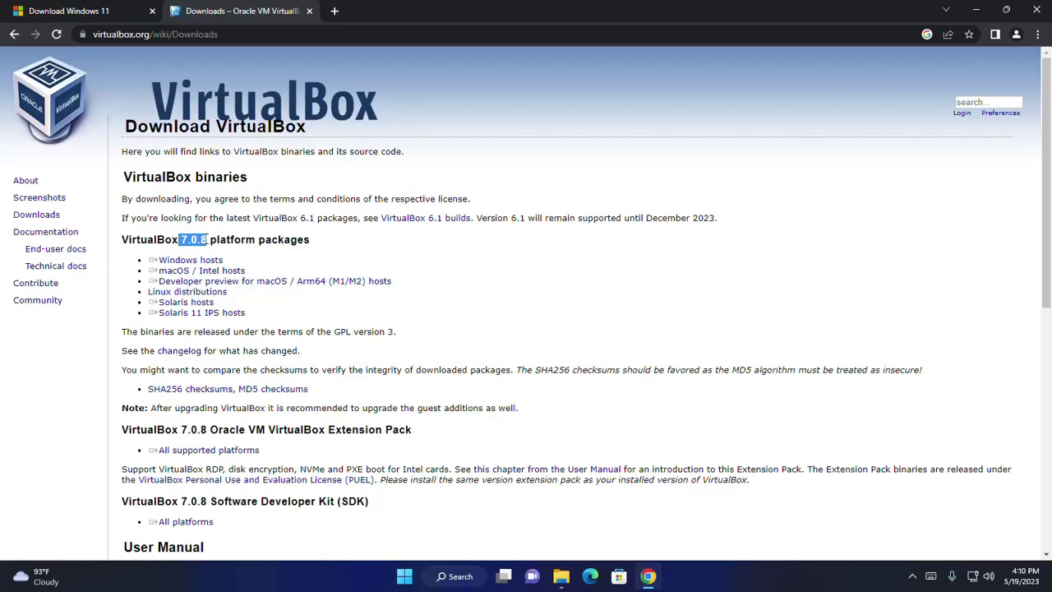
{"action": "left_click", "coordinate": [373, 238]}
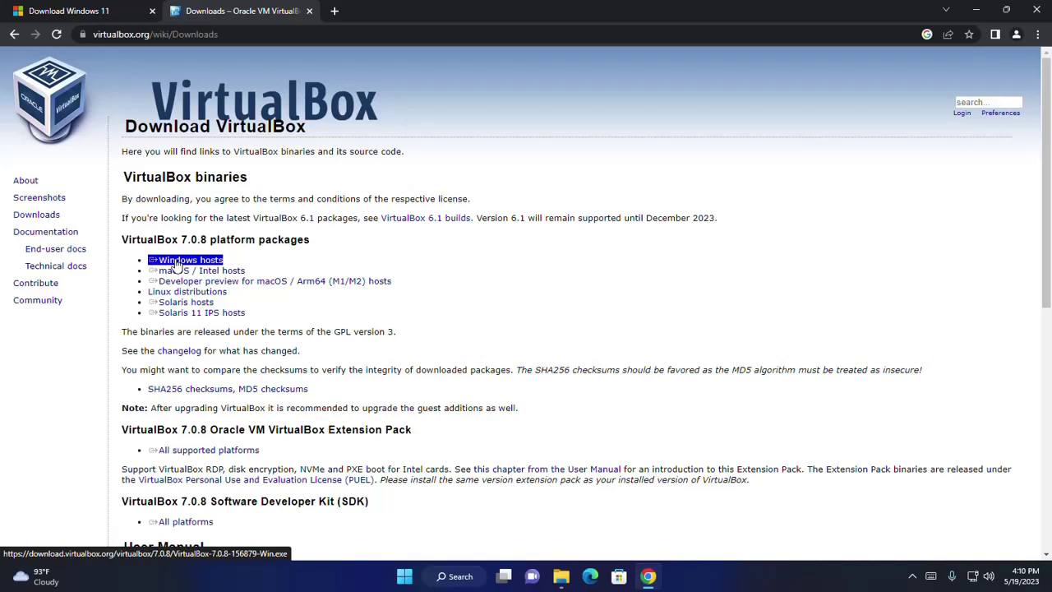
- Start the VirtualBox Windows hosts installer download, cancel it, and show the desktop
{"action": "left_click", "coordinate": [175, 263]}
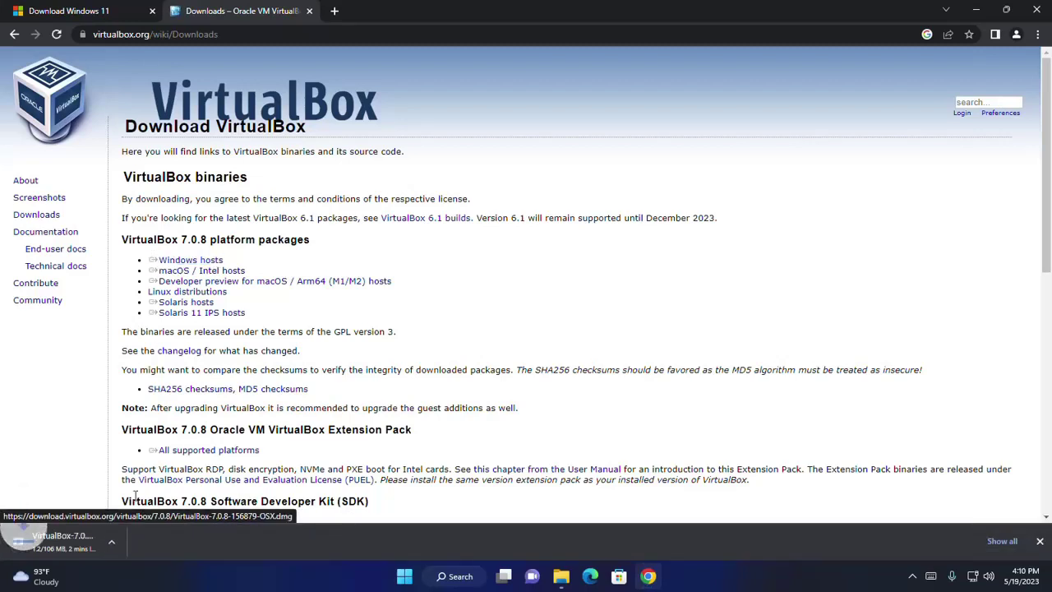
{"action": "right_click", "coordinate": [69, 538]}
{"action": "left_click", "coordinate": [116, 525]}
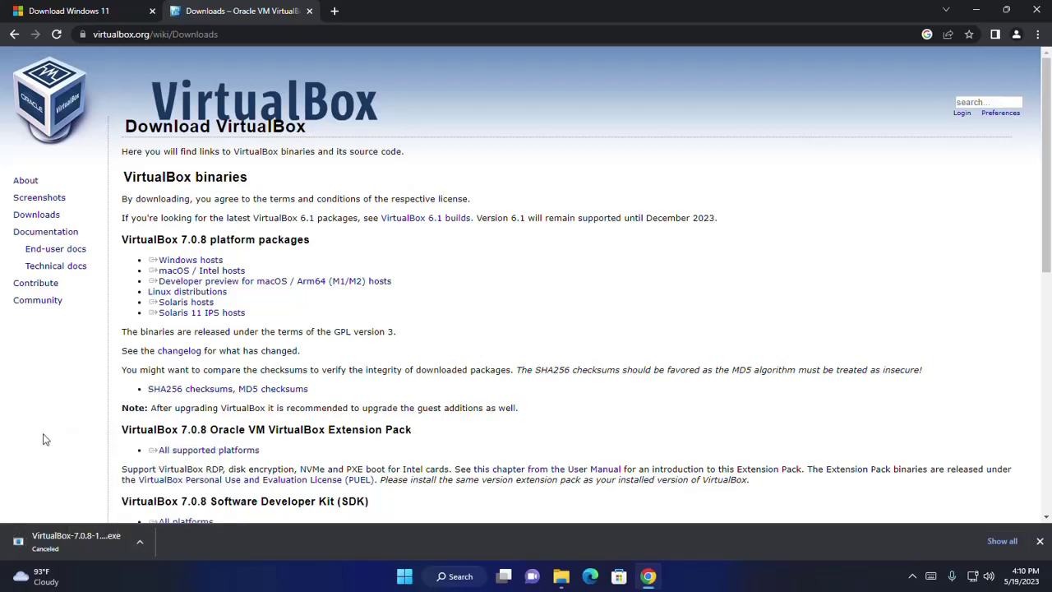
{"action": "left_click", "coordinate": [1039, 541]}
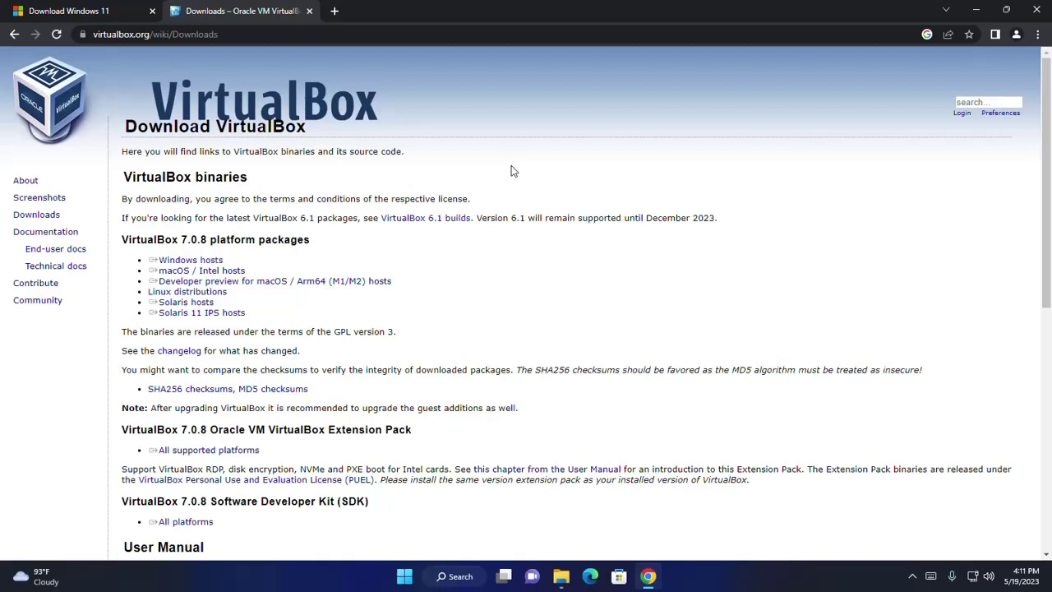
{"action": "key", "text": "super+d"}
- Search the Start menu for 'vir' and launch Oracle VM VirtualBox
{"action": "left_click", "coordinate": [404, 576]}
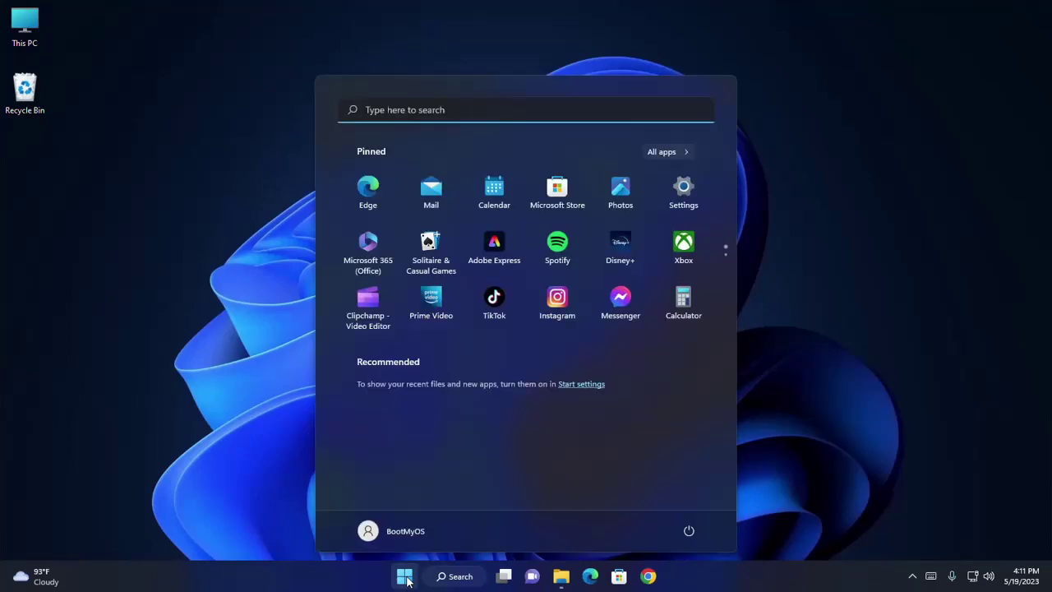
{"action": "type", "text": "vir"}
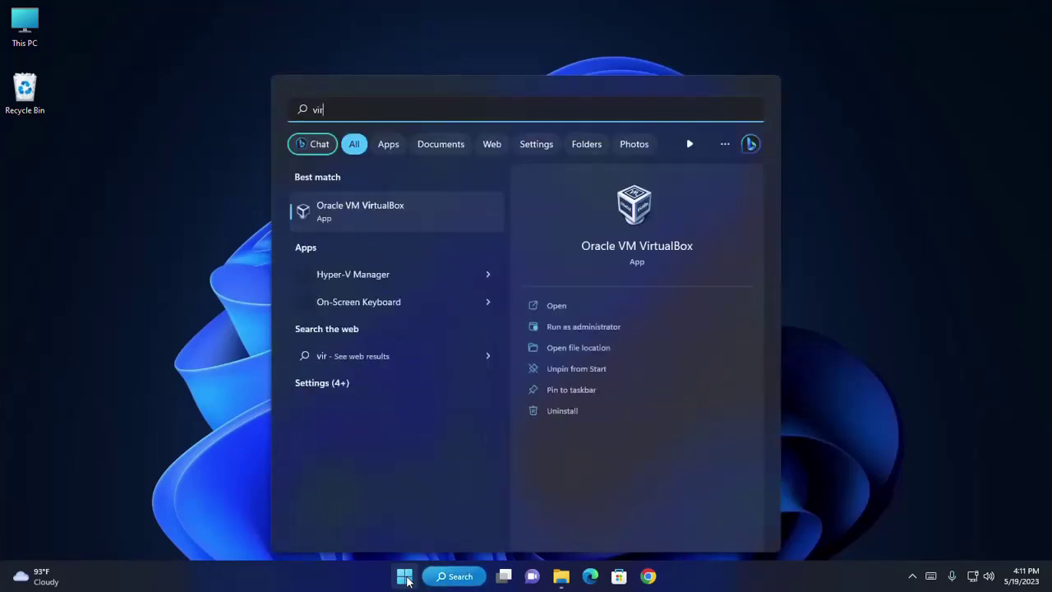
{"action": "left_click", "coordinate": [644, 206]}
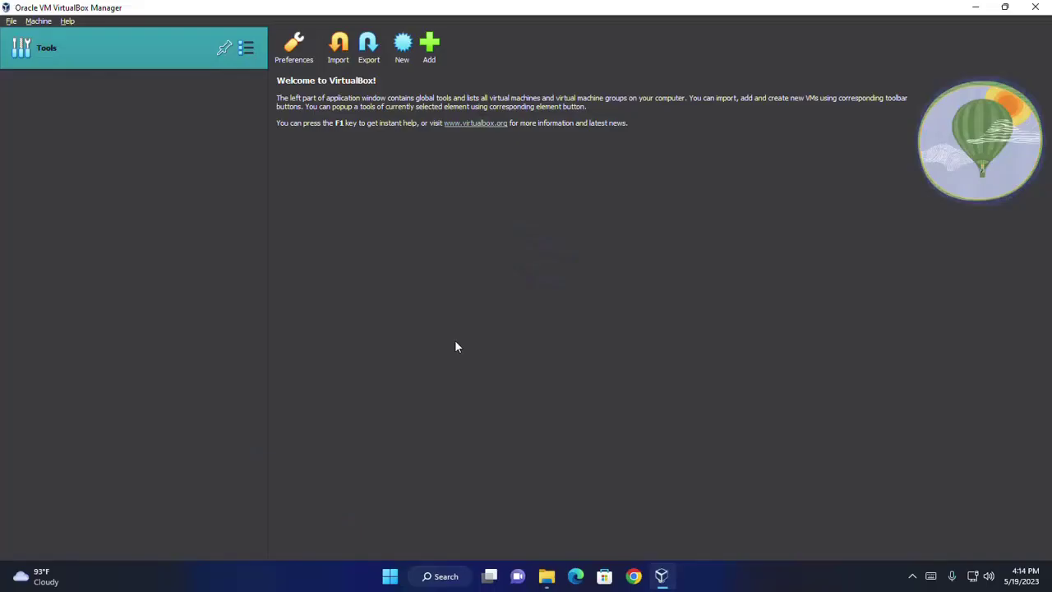
- Start a new VM named 'Windows 11 Pro' and open its ISO Image list
{"action": "left_click", "coordinate": [400, 55]}
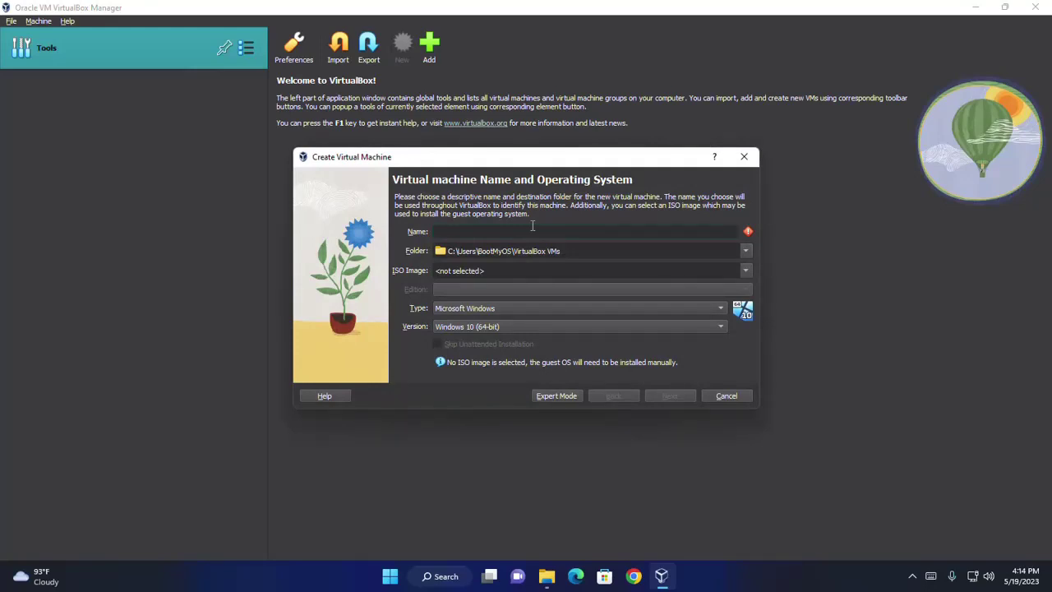
{"action": "type", "text": "Windows 11 Pro"}
{"action": "left_click", "coordinate": [747, 271]}
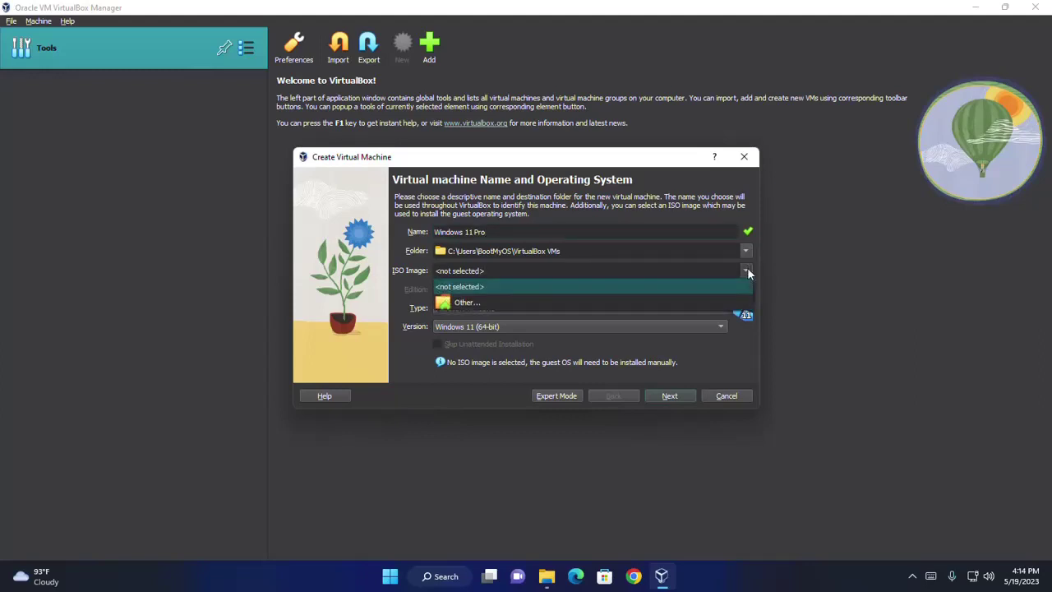
- Attach Win11_22H2_English_x64v1 ISO from Downloads, skip unattended installation, and continue to Hardware
{"action": "left_click", "coordinate": [466, 304]}
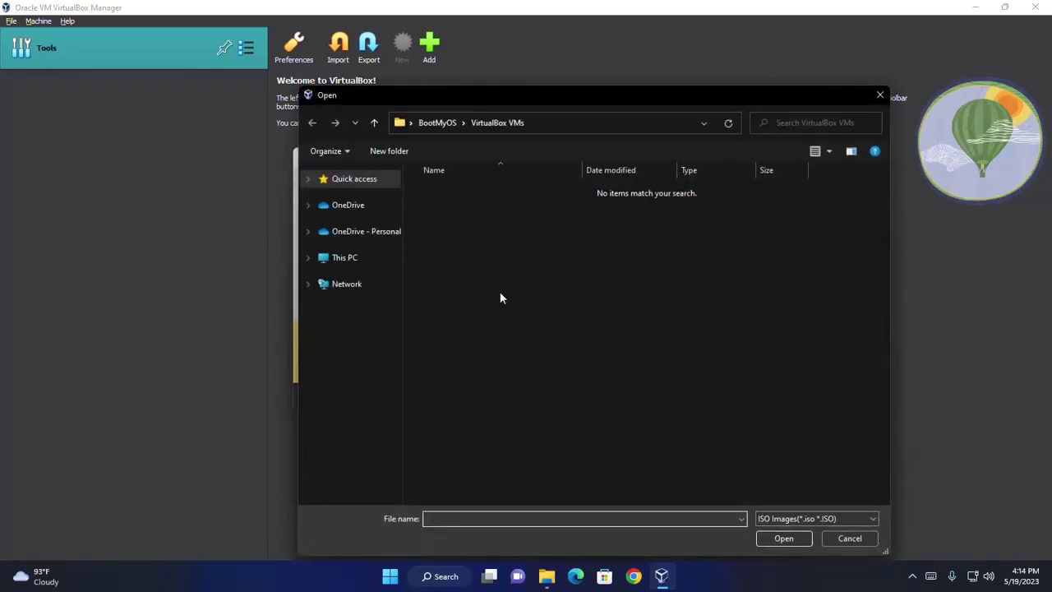
{"action": "left_click", "coordinate": [350, 260]}
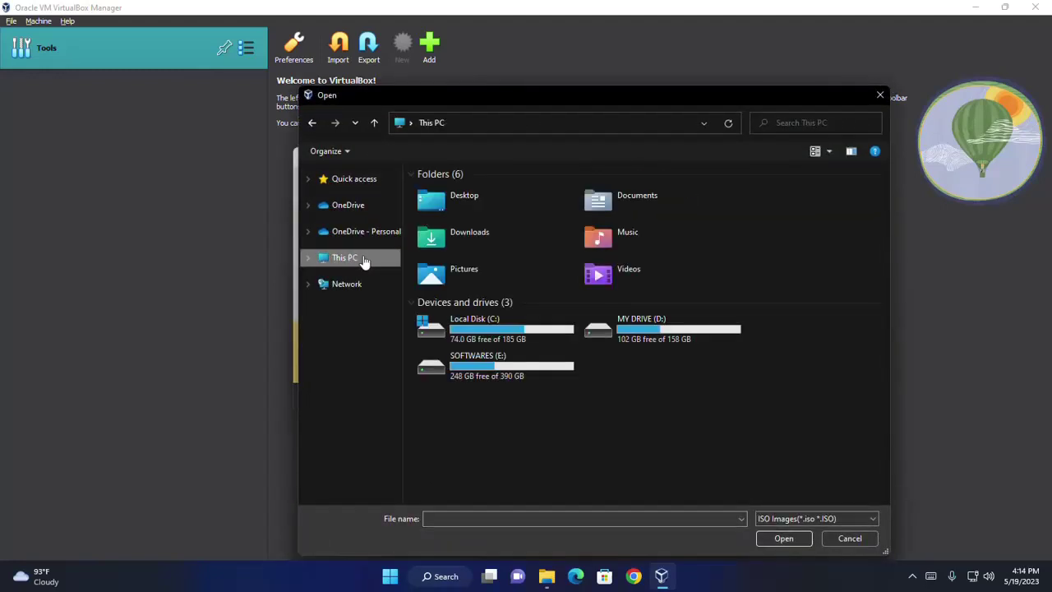
{"action": "double_click", "coordinate": [490, 237]}
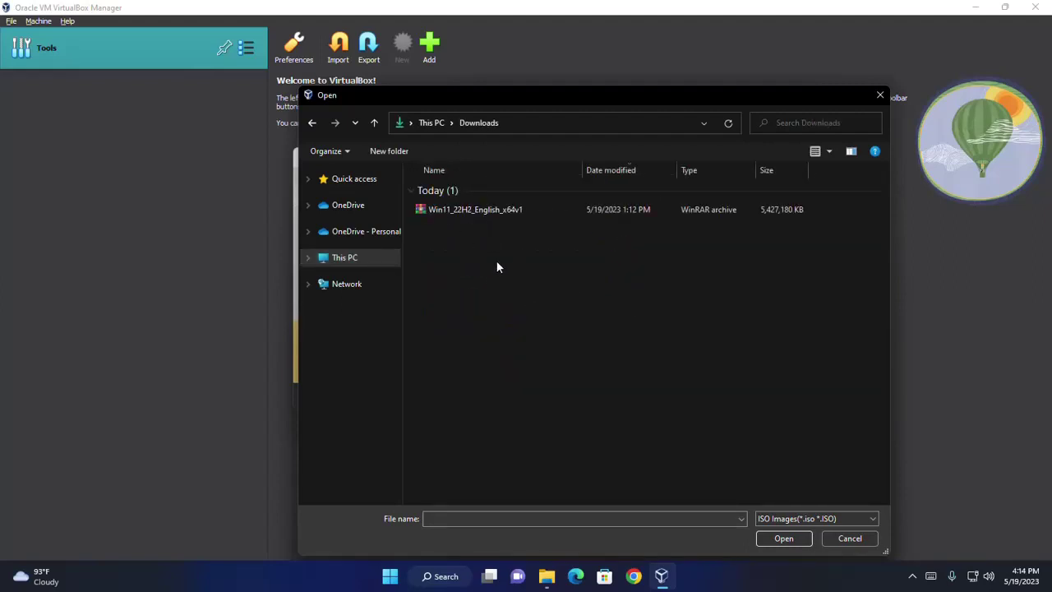
{"action": "left_click", "coordinate": [495, 210]}
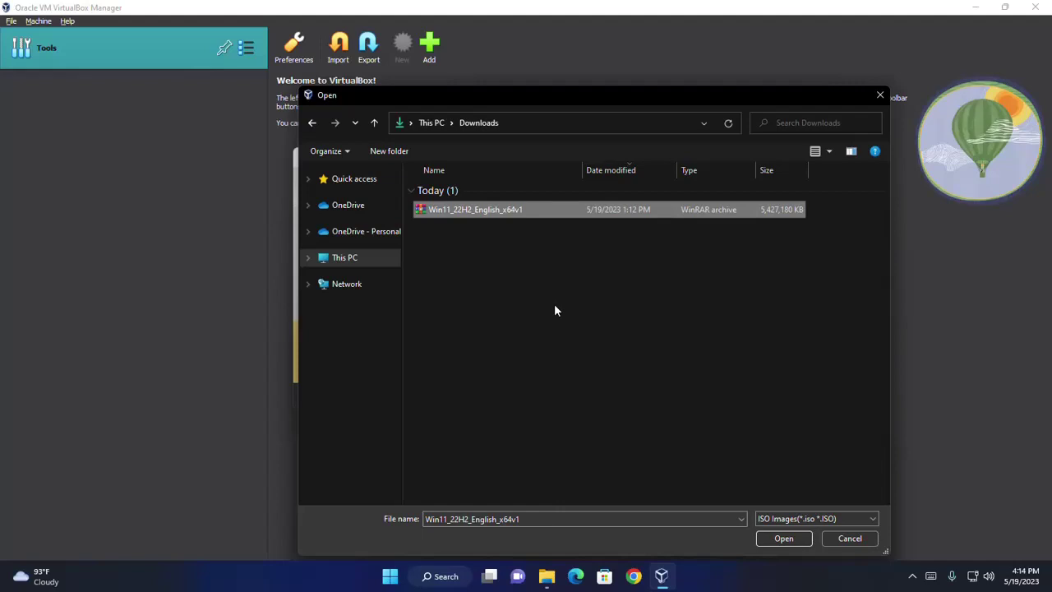
{"action": "left_click", "coordinate": [776, 537]}
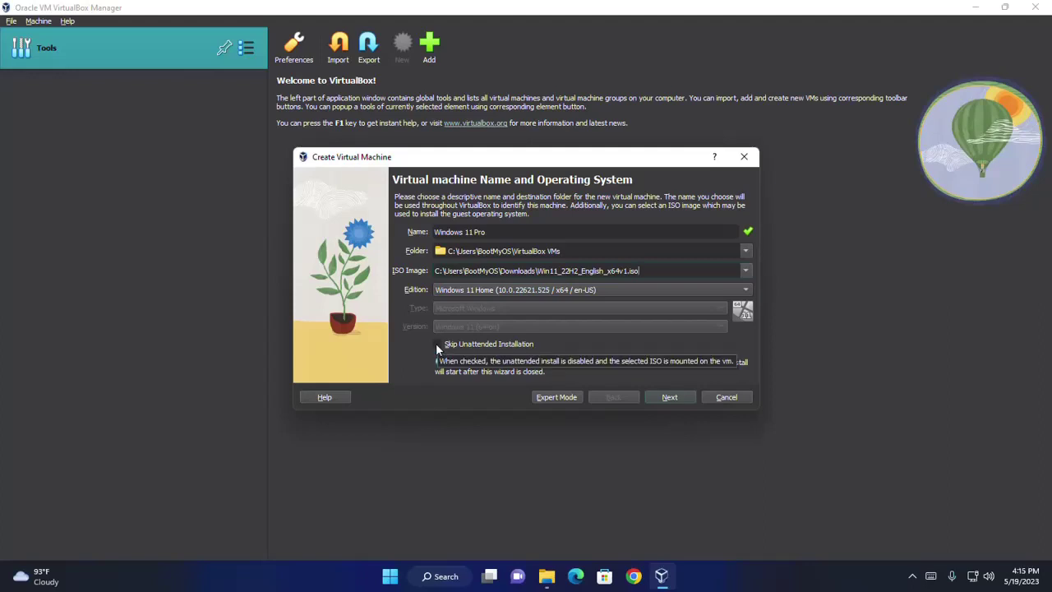
{"action": "left_click", "coordinate": [437, 345]}
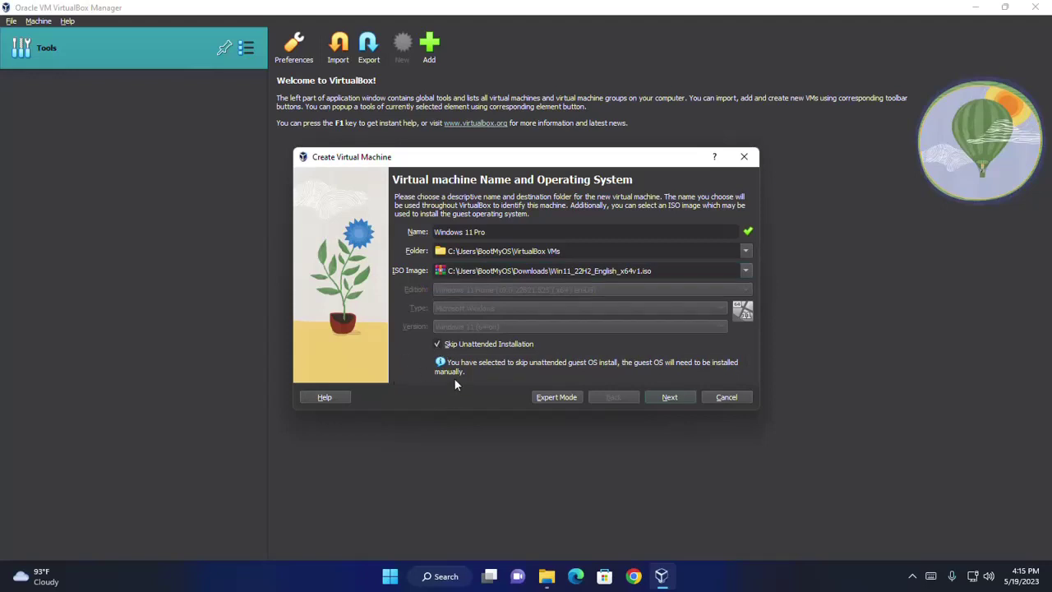
{"action": "left_click", "coordinate": [671, 400]}
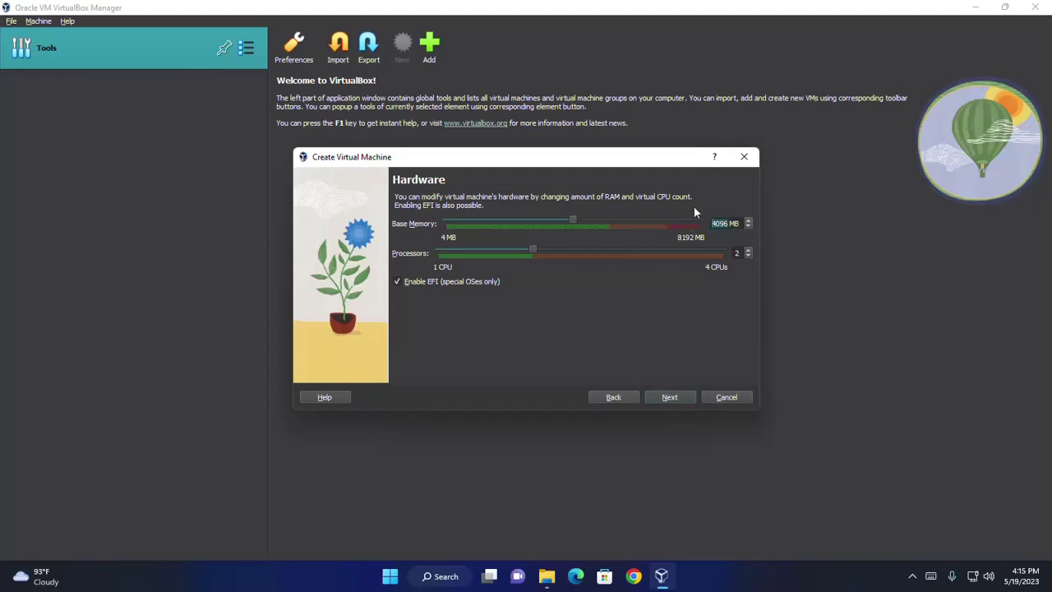
- Keep 4096 MB memory and 2 processors, set a 100 GB virtual disk, and reach Summary
{"action": "left_click", "coordinate": [729, 219]}
{"action": "left_click", "coordinate": [674, 398]}
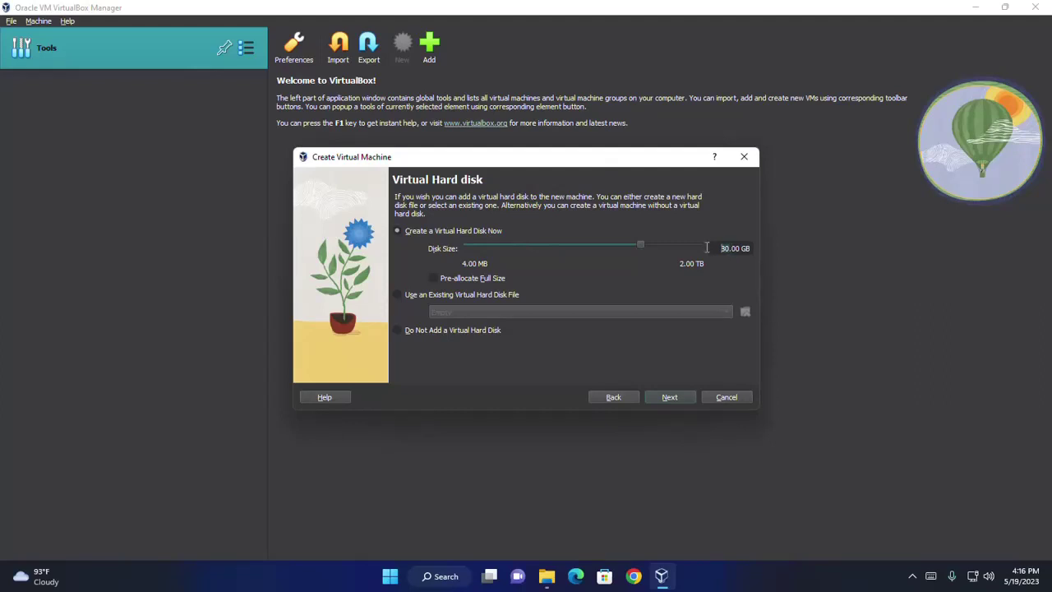
{"action": "type", "text": "10"}
{"action": "left_click", "coordinate": [677, 400]}
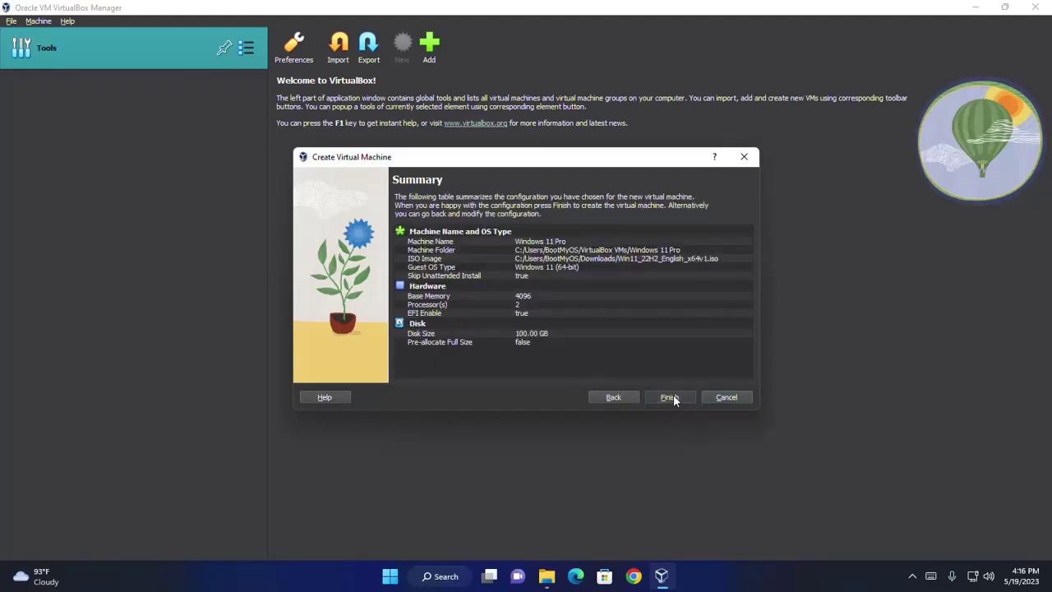
- Create the machine and keep TPM v2.0 and Secure Boot enabled in its System settings
{"action": "left_click", "coordinate": [669, 398]}
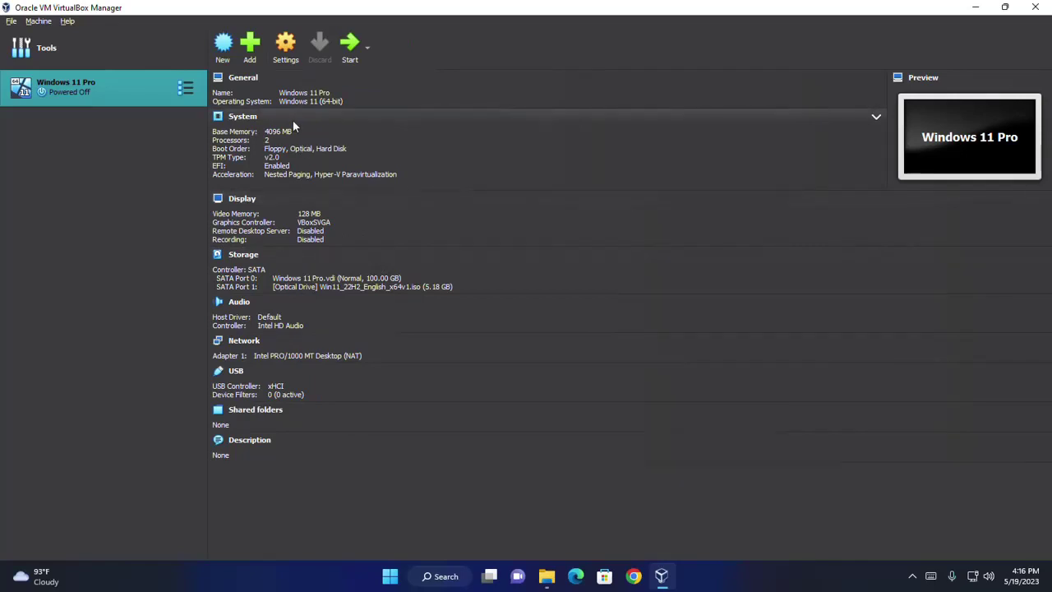
{"action": "left_click", "coordinate": [286, 50]}
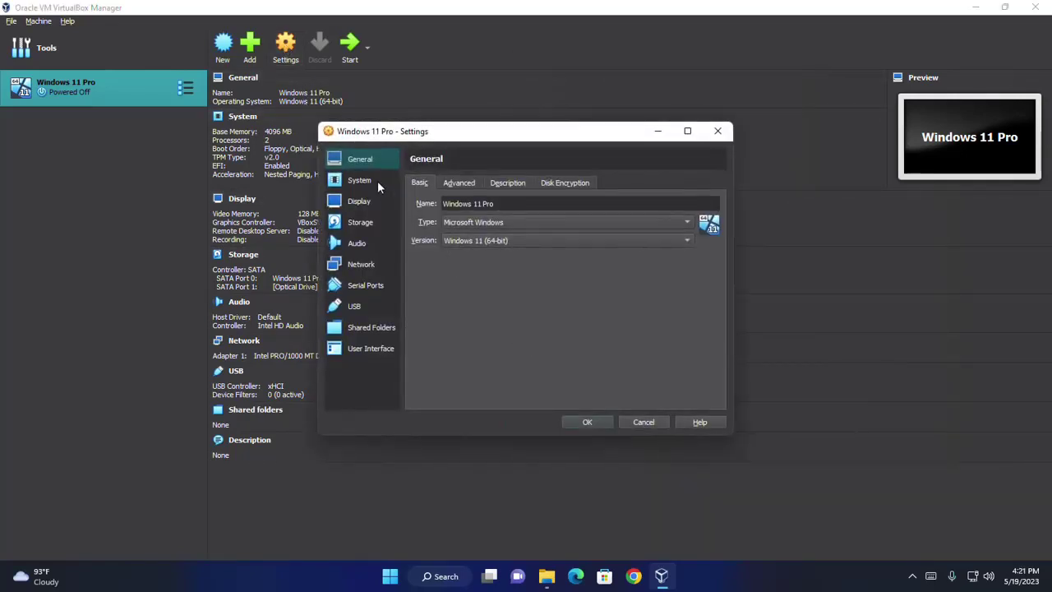
{"action": "left_click", "coordinate": [357, 180]}
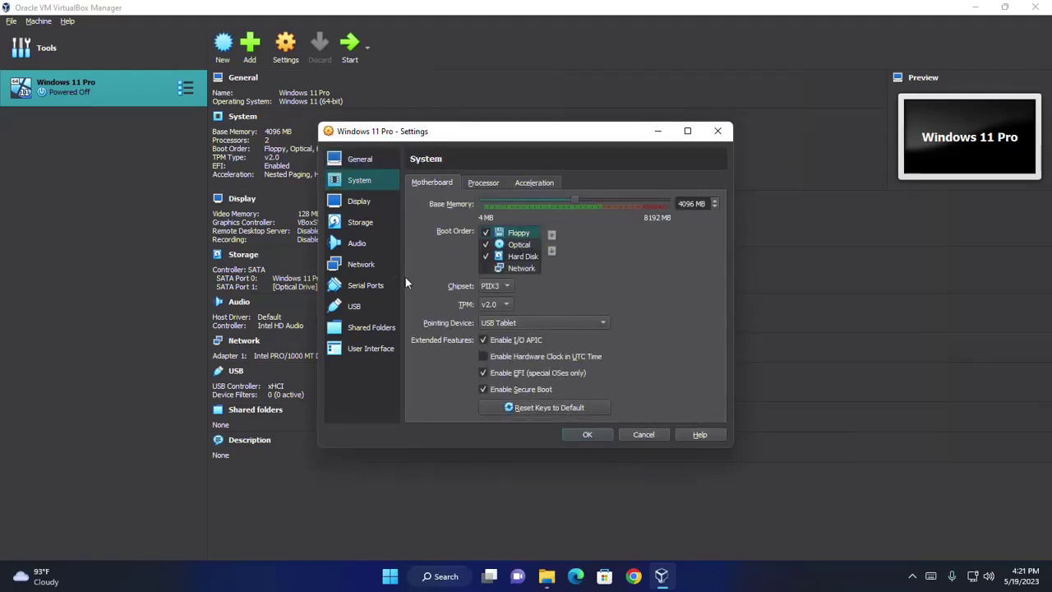
{"action": "left_click", "coordinate": [503, 304]}
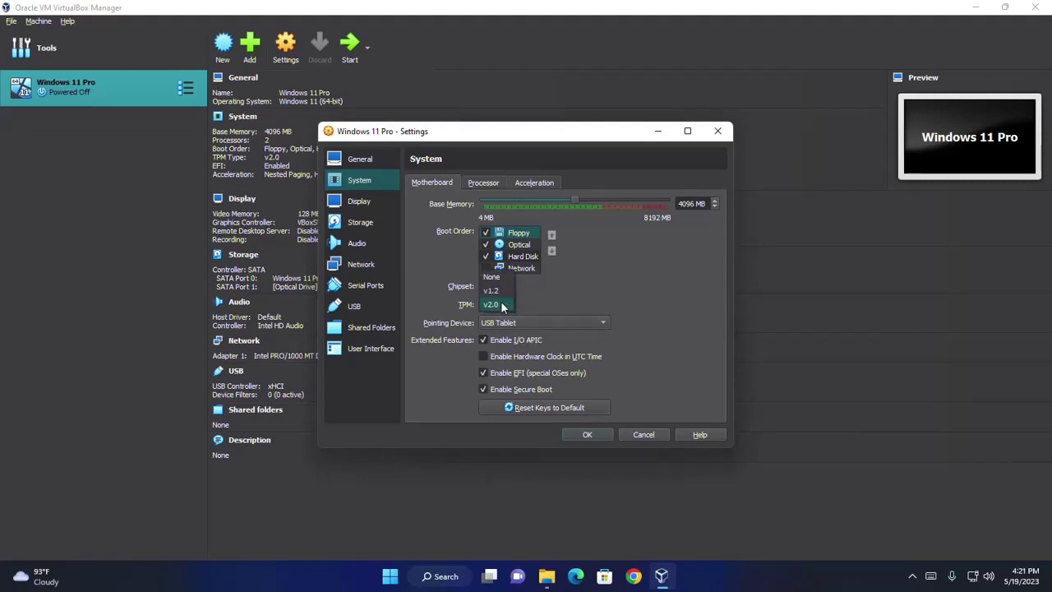
{"action": "left_click", "coordinate": [503, 306]}
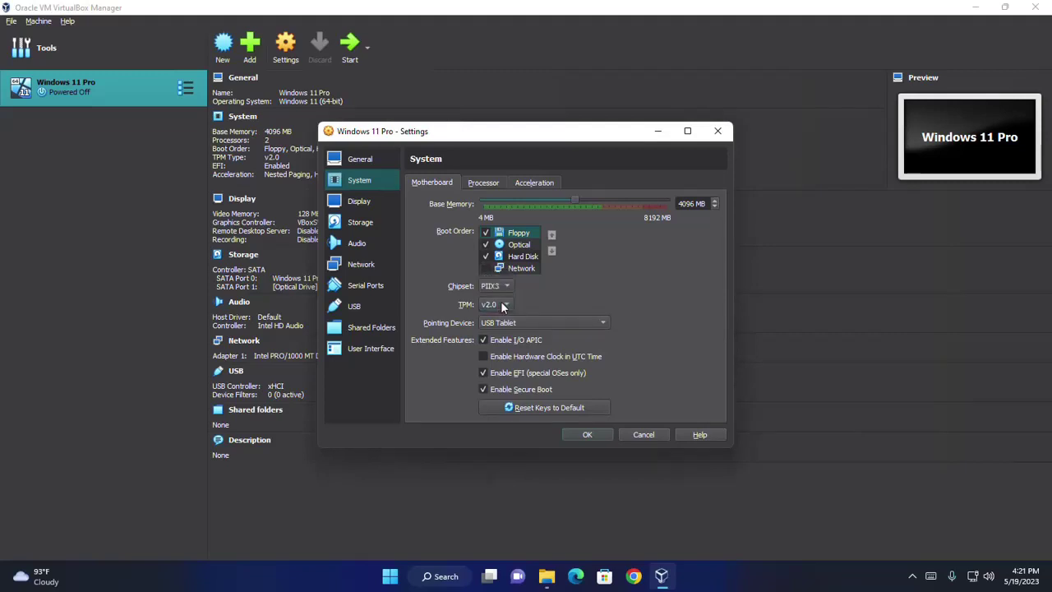
{"action": "left_click", "coordinate": [482, 387]}
{"action": "left_click", "coordinate": [479, 389]}
- Enable 3D acceleration in the Display settings and save
{"action": "left_click", "coordinate": [355, 205]}
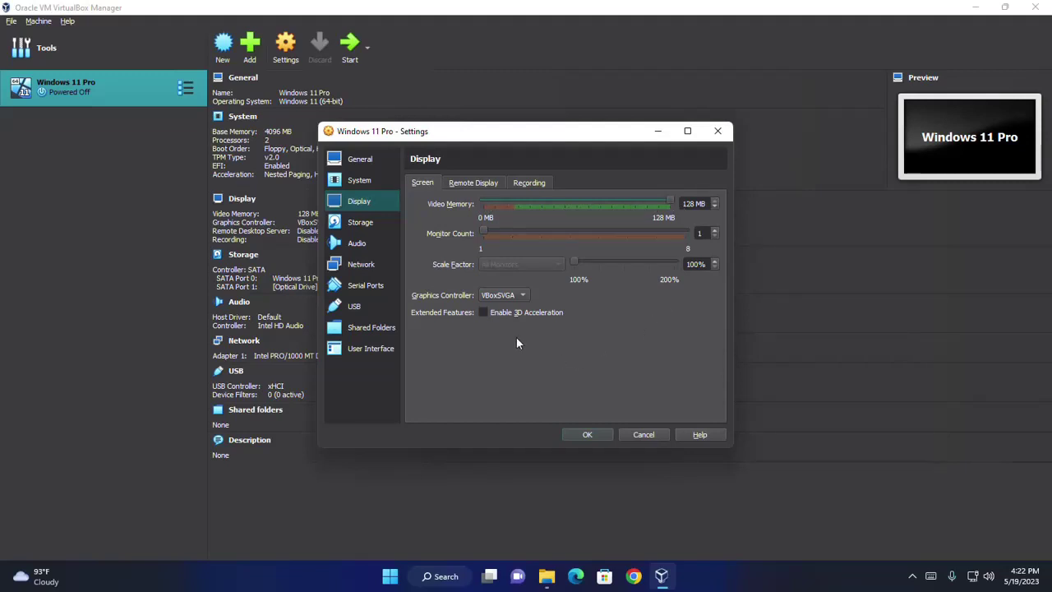
{"action": "left_click", "coordinate": [483, 313]}
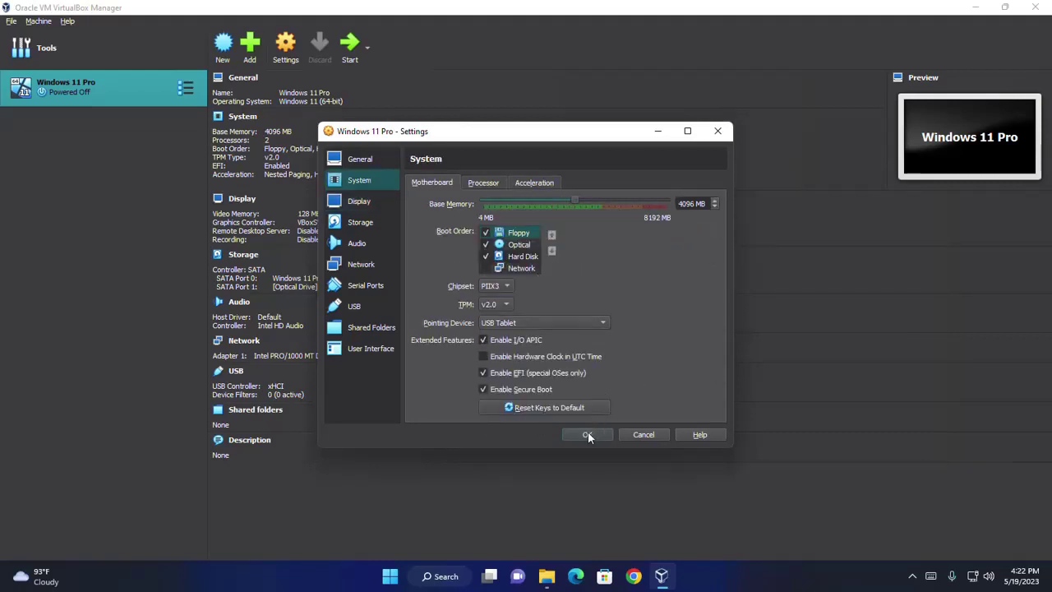
{"action": "left_click", "coordinate": [588, 435]}
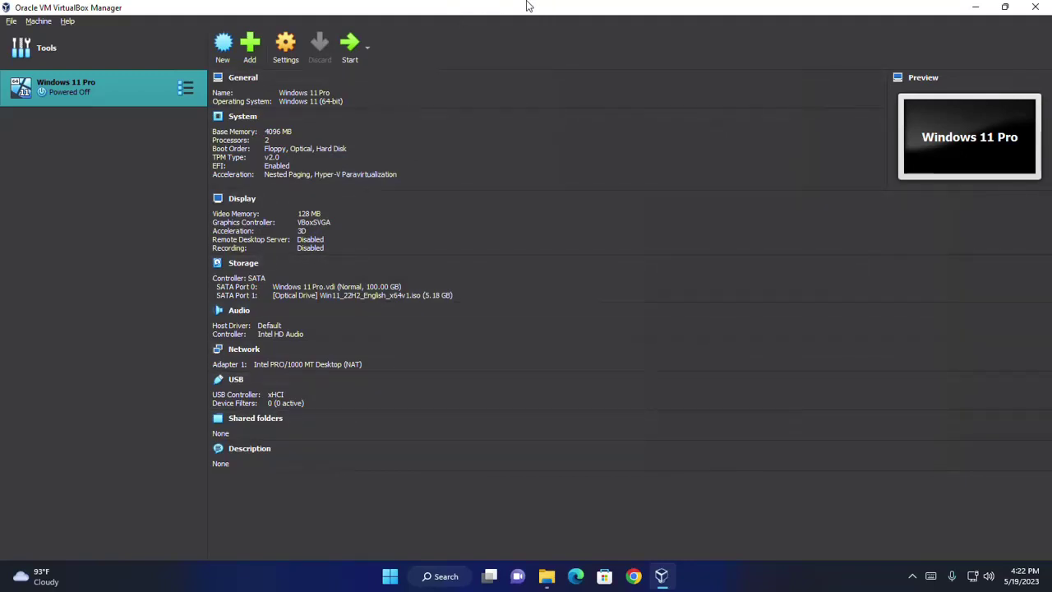
- Power on Windows 11 Pro and boot it from the installation disc
{"action": "left_click", "coordinate": [349, 46]}
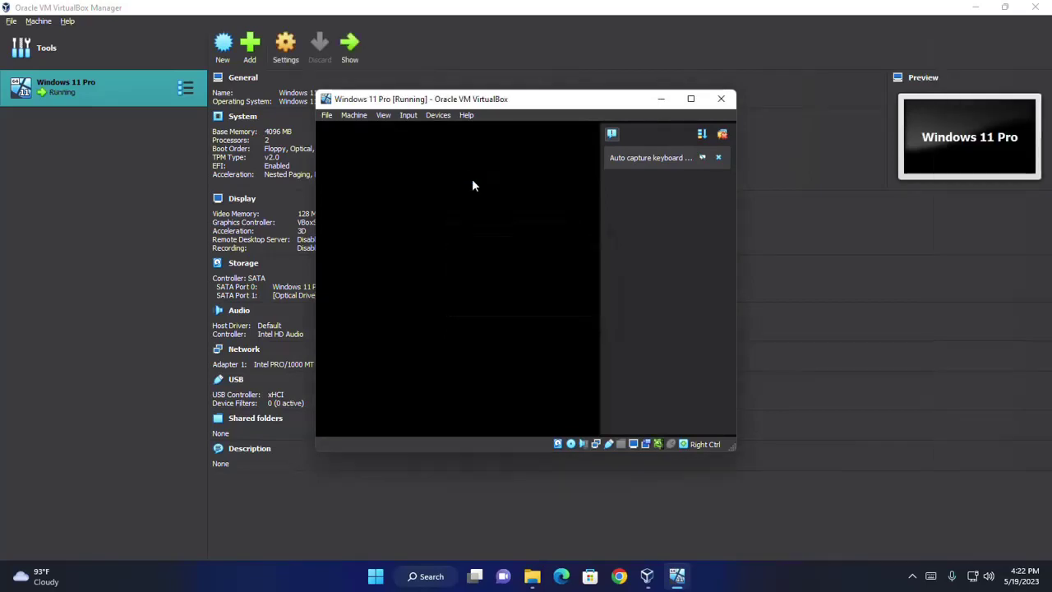
{"action": "left_click", "coordinate": [722, 134]}
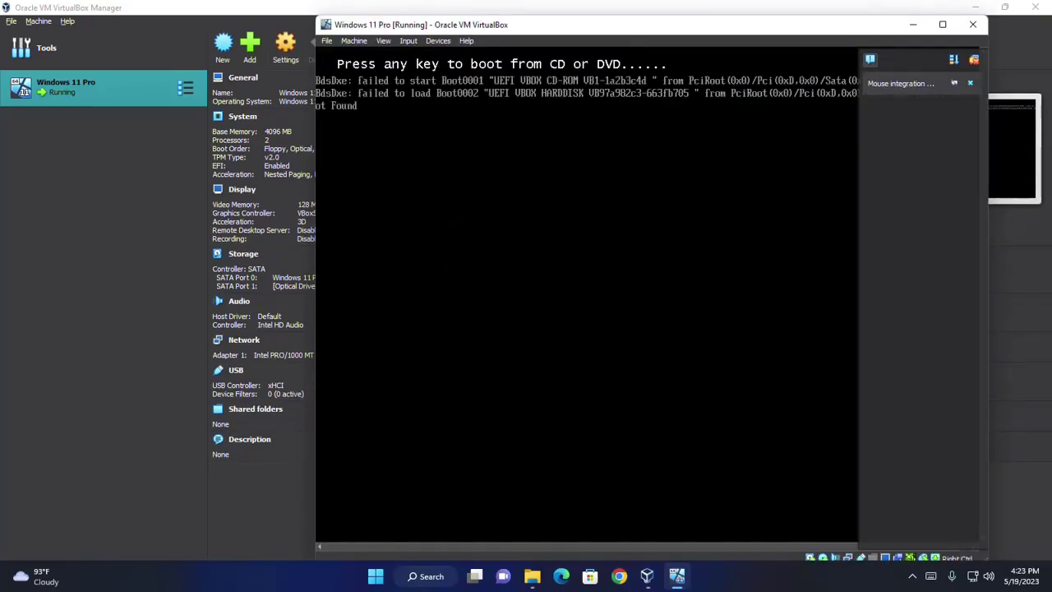
{"action": "key", "text": "Return"}
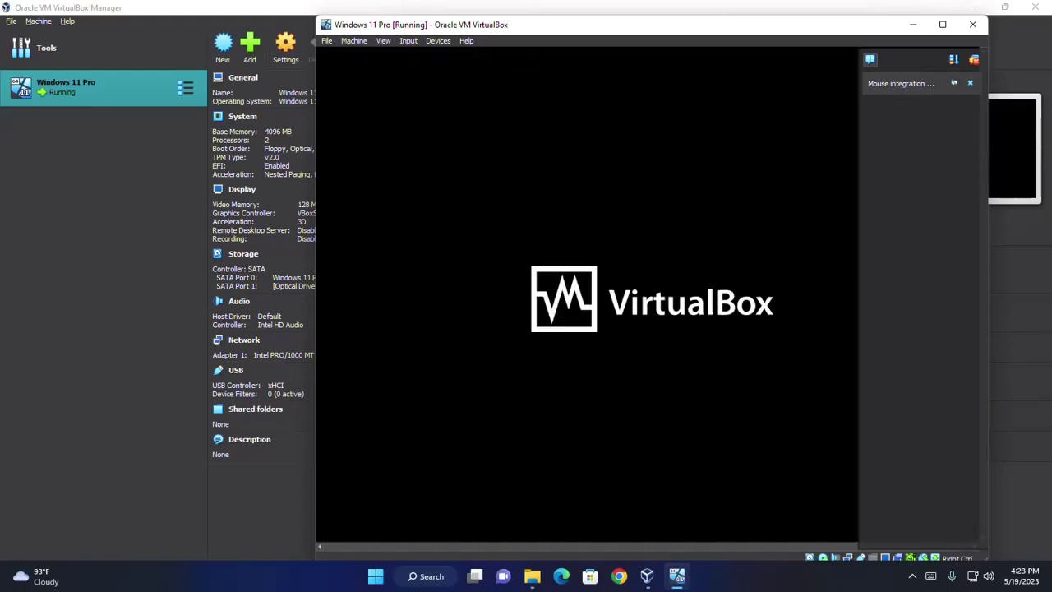
- Switch the VM window to Scaled Mode and maximize it to show Windows Setup
{"action": "left_click", "coordinate": [941, 24]}
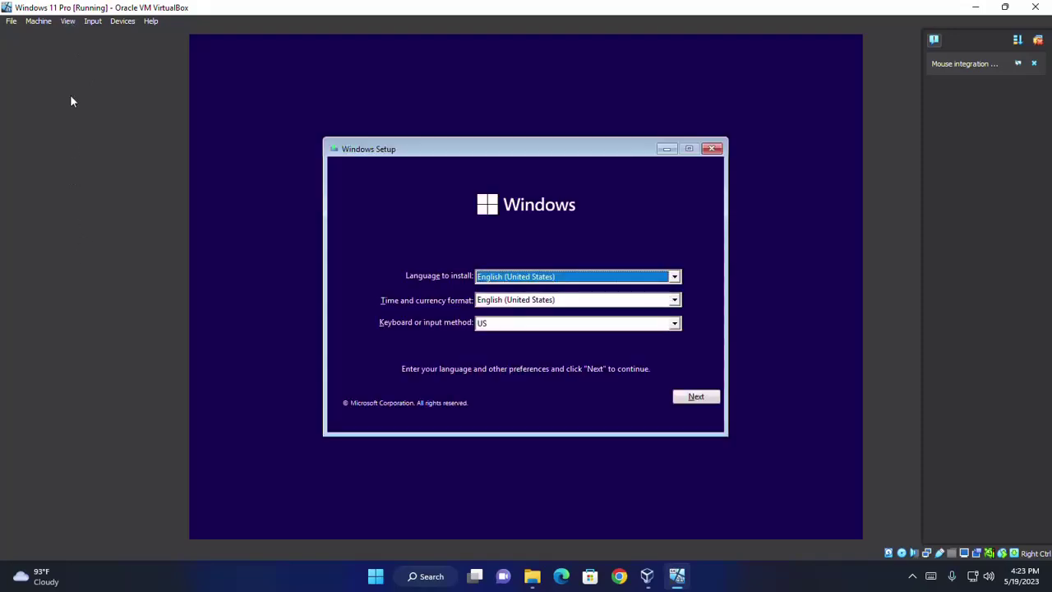
{"action": "left_click", "coordinate": [67, 22]}
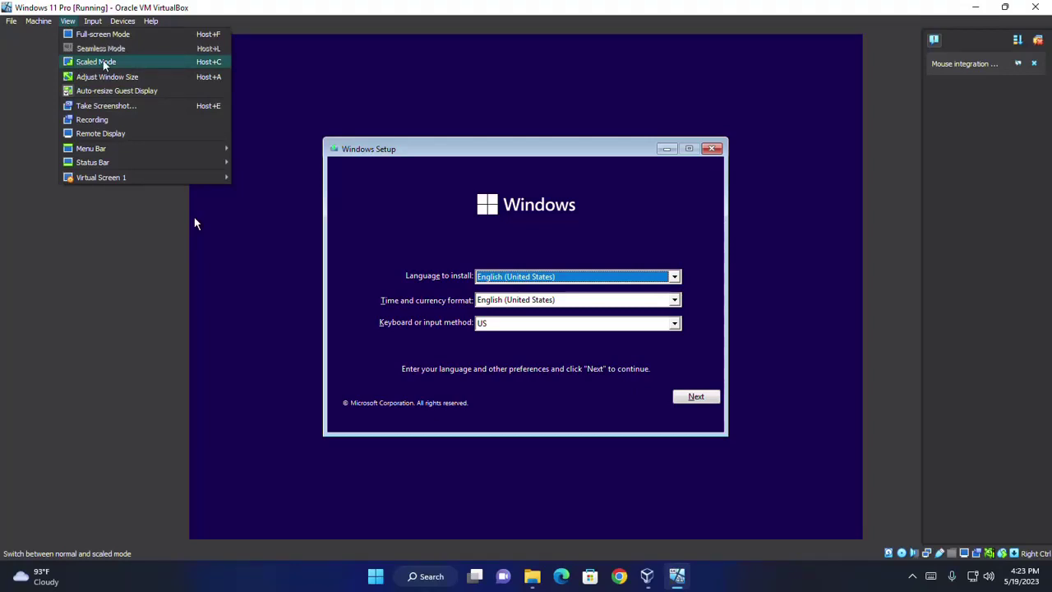
{"action": "left_click", "coordinate": [103, 63]}
{"action": "left_click", "coordinate": [496, 338]}
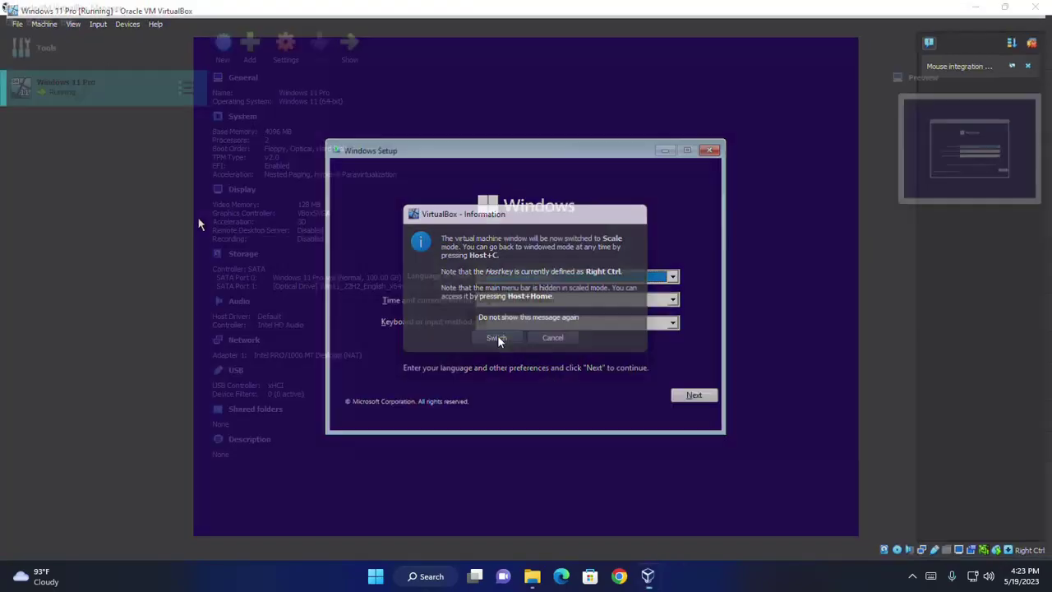
{"action": "left_click", "coordinate": [690, 112]}
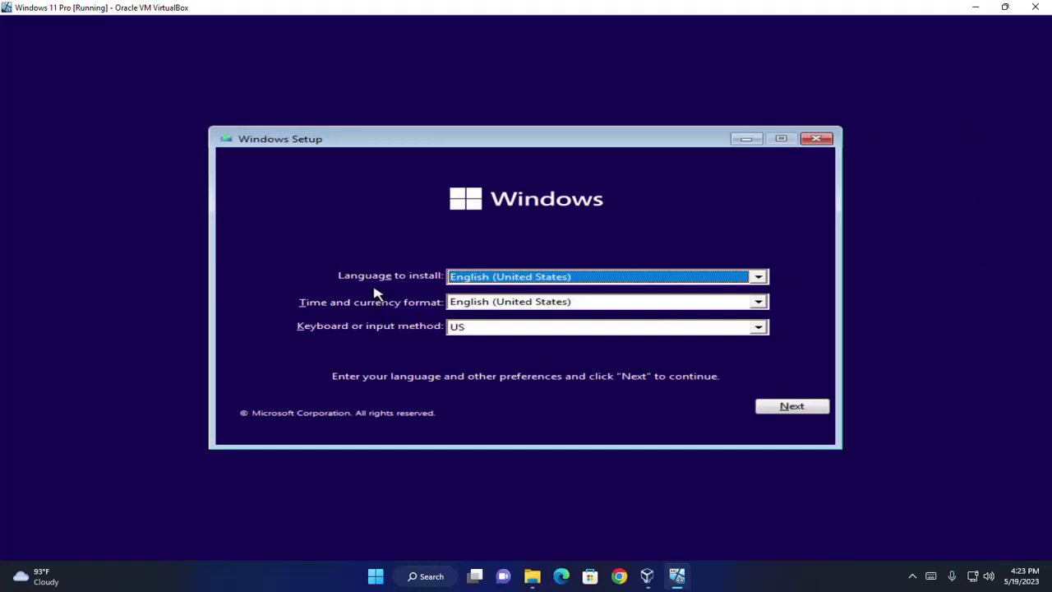
- Keep English (United States) as the Setup language and continue
{"action": "left_click", "coordinate": [484, 279]}
{"action": "left_click", "coordinate": [485, 282]}
{"action": "left_click", "coordinate": [797, 407]}
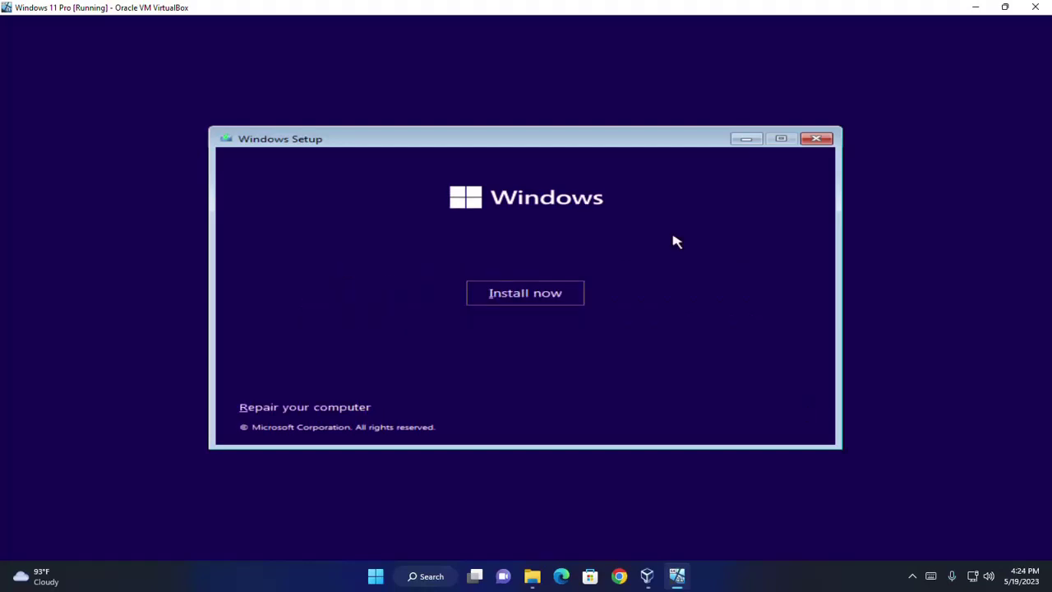
- Start the install without a product key, choose Windows 11 Pro and accept the licence terms
{"action": "left_click", "coordinate": [519, 296]}
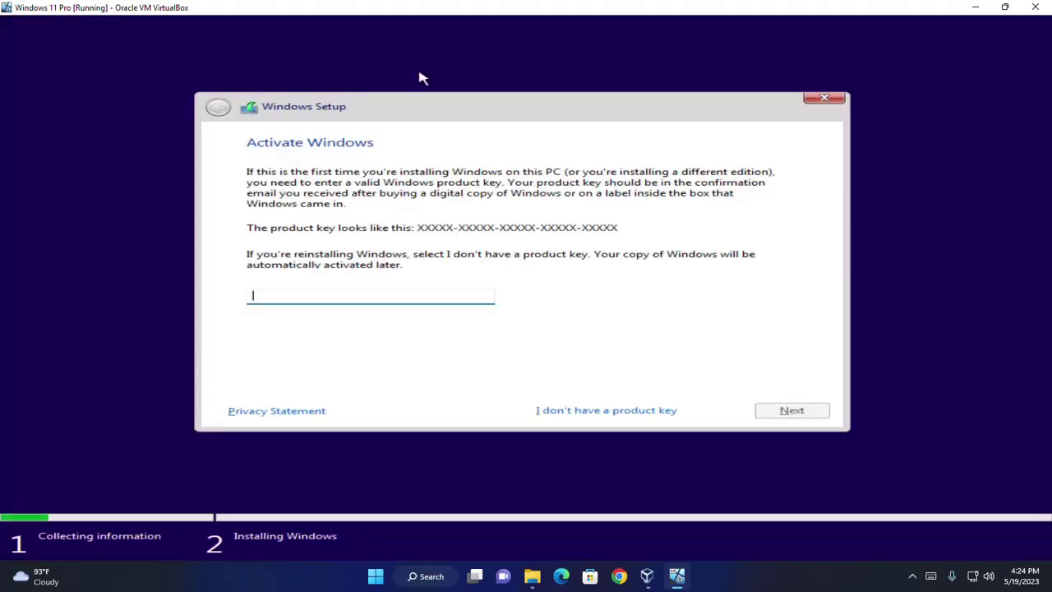
{"action": "left_click", "coordinate": [580, 415]}
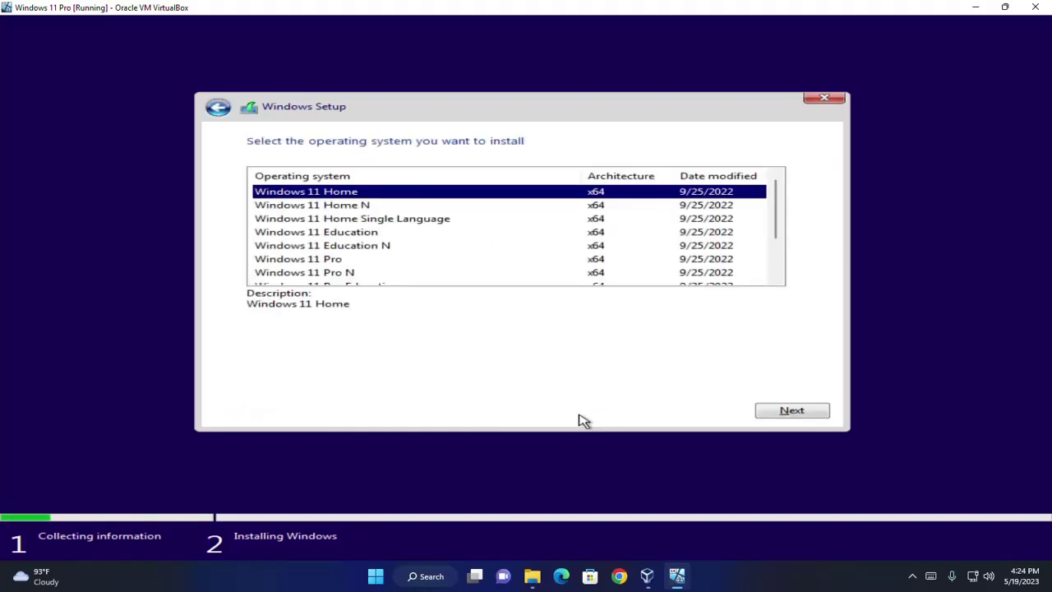
{"action": "left_click", "coordinate": [305, 261]}
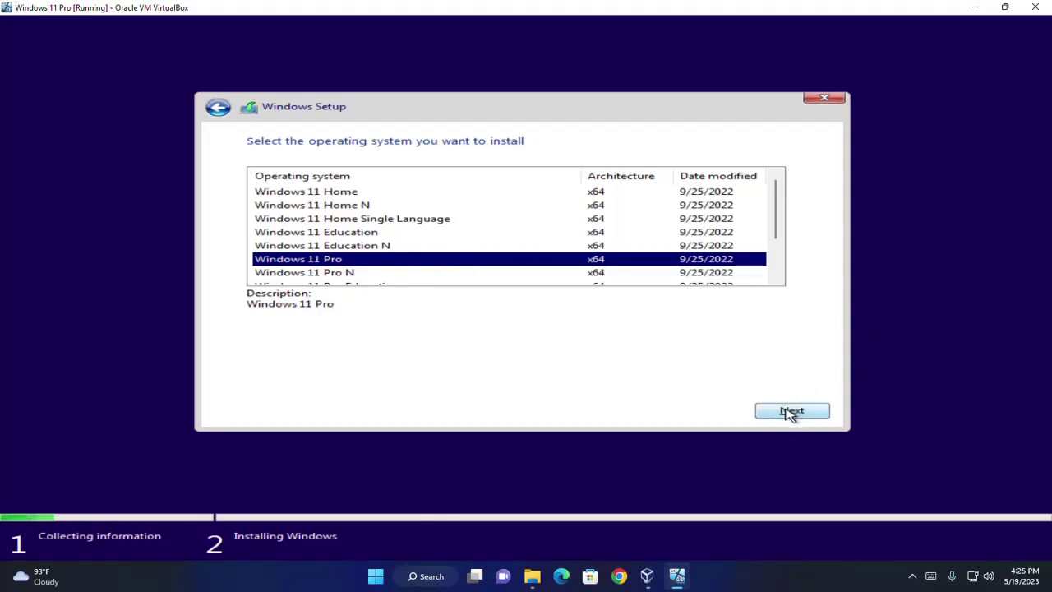
{"action": "left_click", "coordinate": [789, 411]}
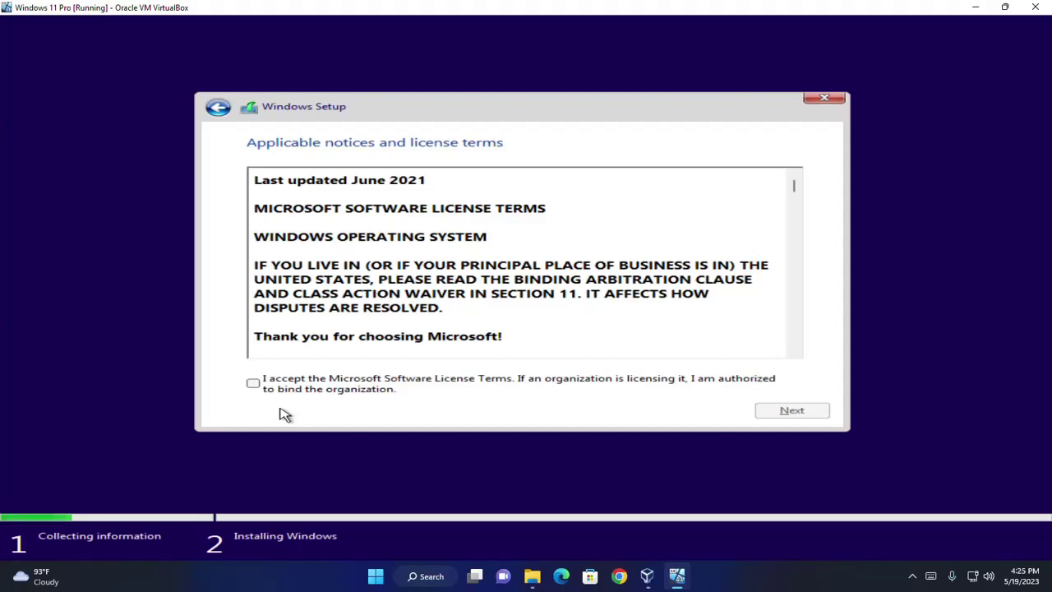
{"action": "left_click", "coordinate": [253, 384]}
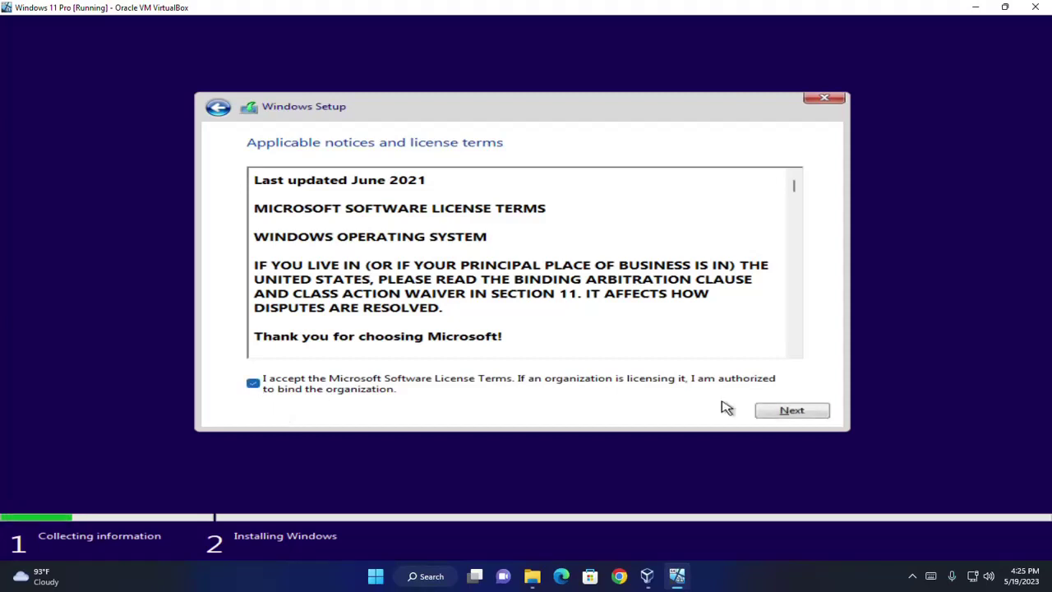
{"action": "left_click", "coordinate": [783, 413]}
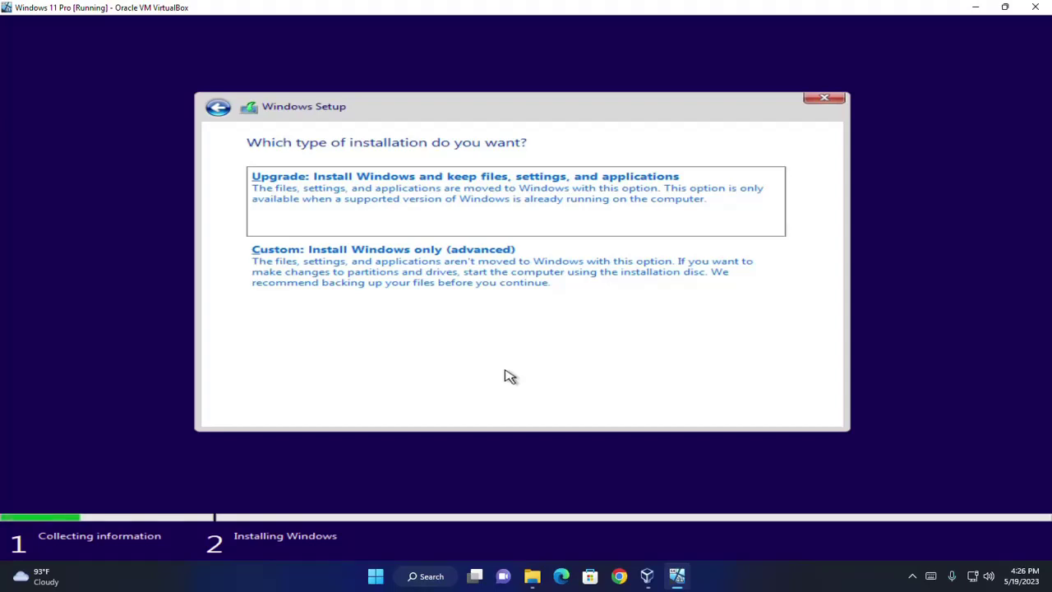
- Choose a custom install and create a 102400 MB partition, allowing Setup's extra system partitions
{"action": "left_click", "coordinate": [352, 280]}
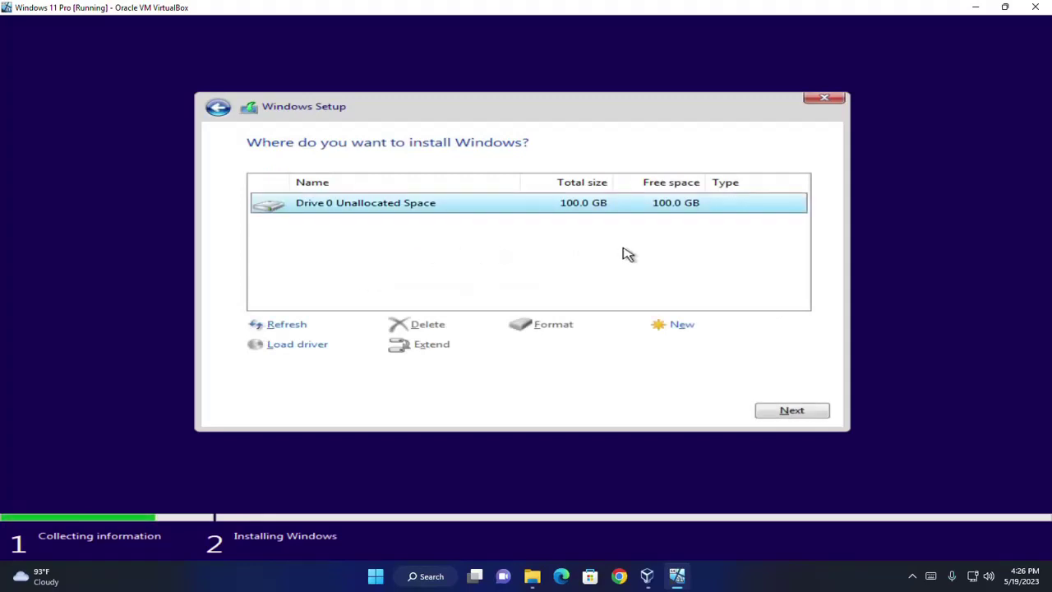
{"action": "left_click", "coordinate": [681, 327]}
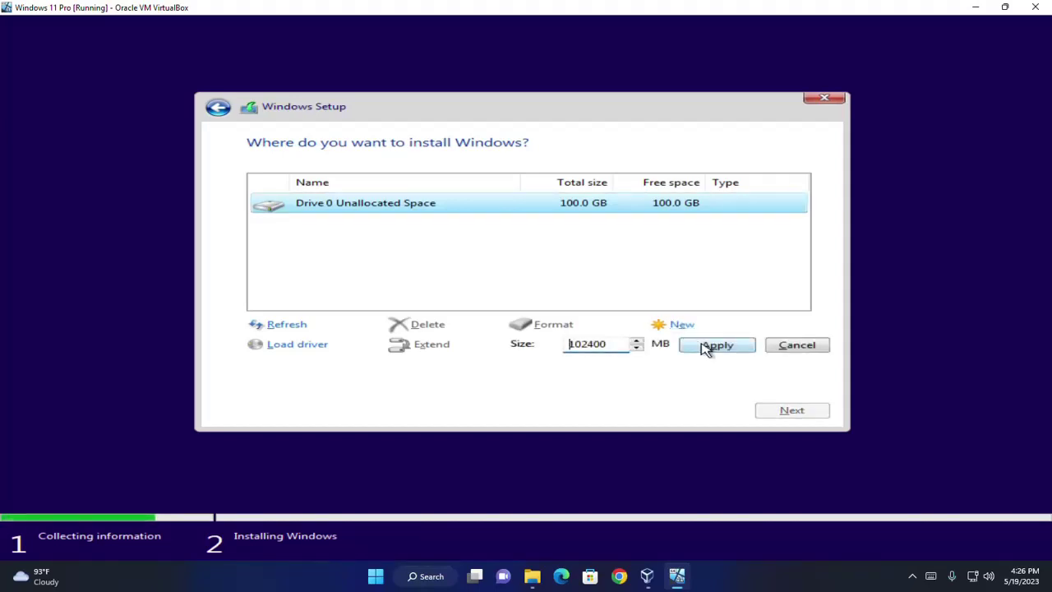
{"action": "left_click", "coordinate": [707, 346]}
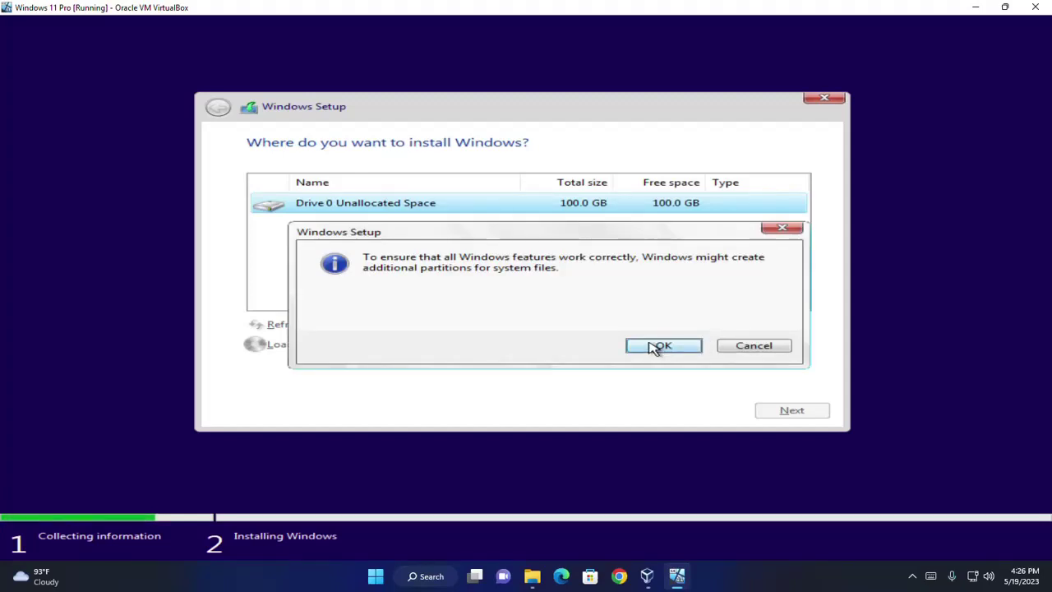
{"action": "left_click", "coordinate": [655, 346]}
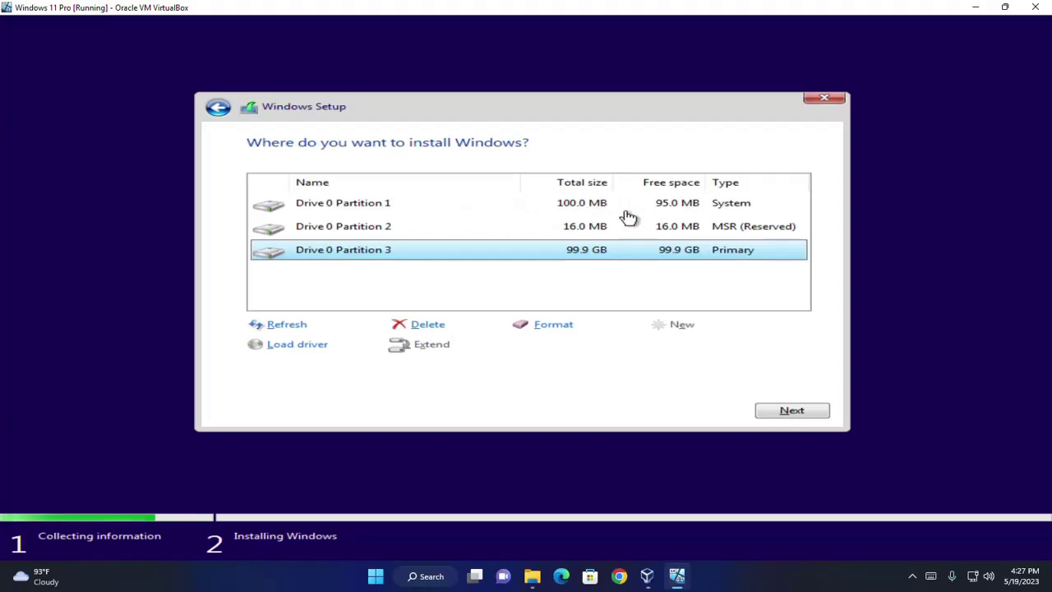
- Select Drive 0 Partition 3, the 99.9 GB primary partition, as the install location
{"action": "left_click", "coordinate": [675, 204]}
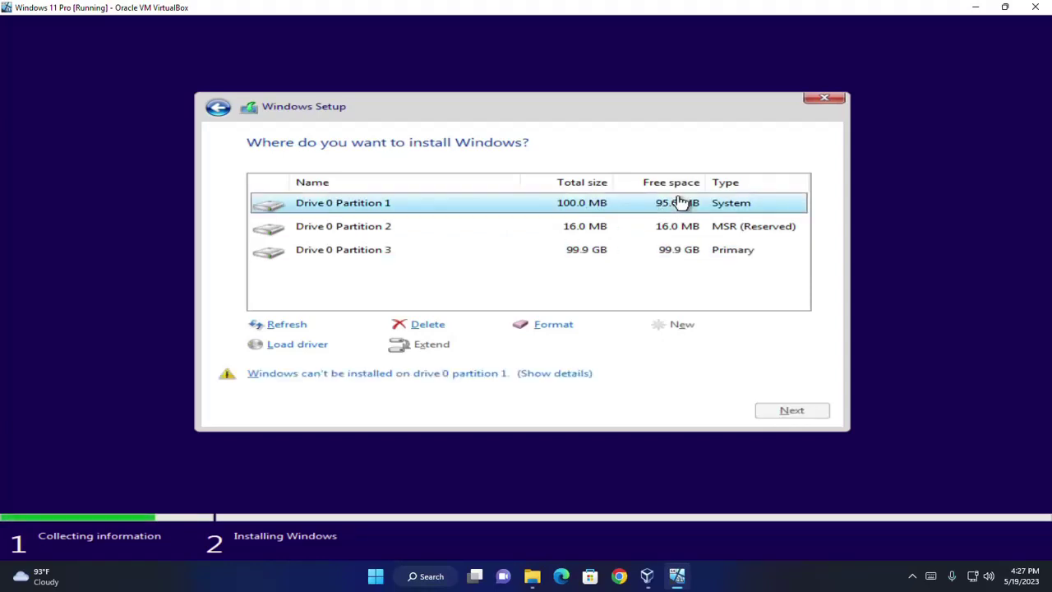
{"action": "left_click", "coordinate": [612, 230]}
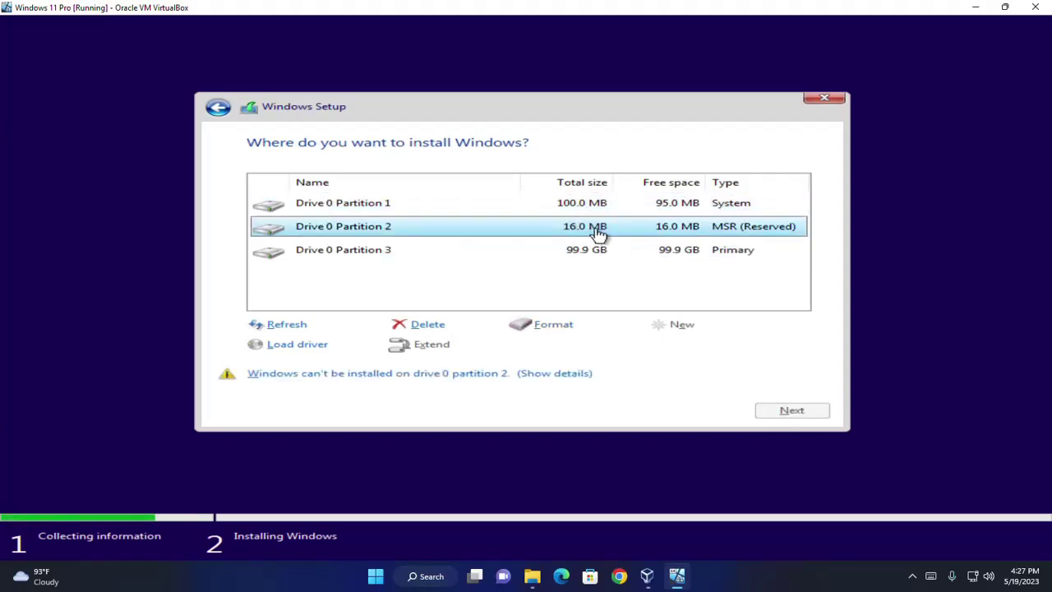
{"action": "left_click", "coordinate": [578, 254]}
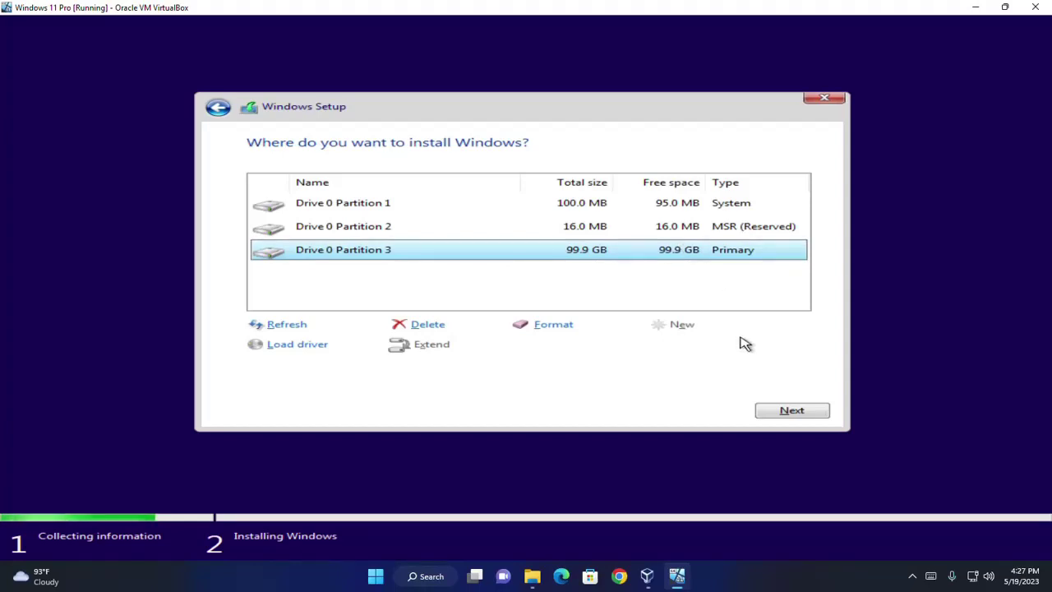
- Begin installing Windows 11 Pro onto Drive 0 Partition 3
{"action": "left_click", "coordinate": [791, 410]}
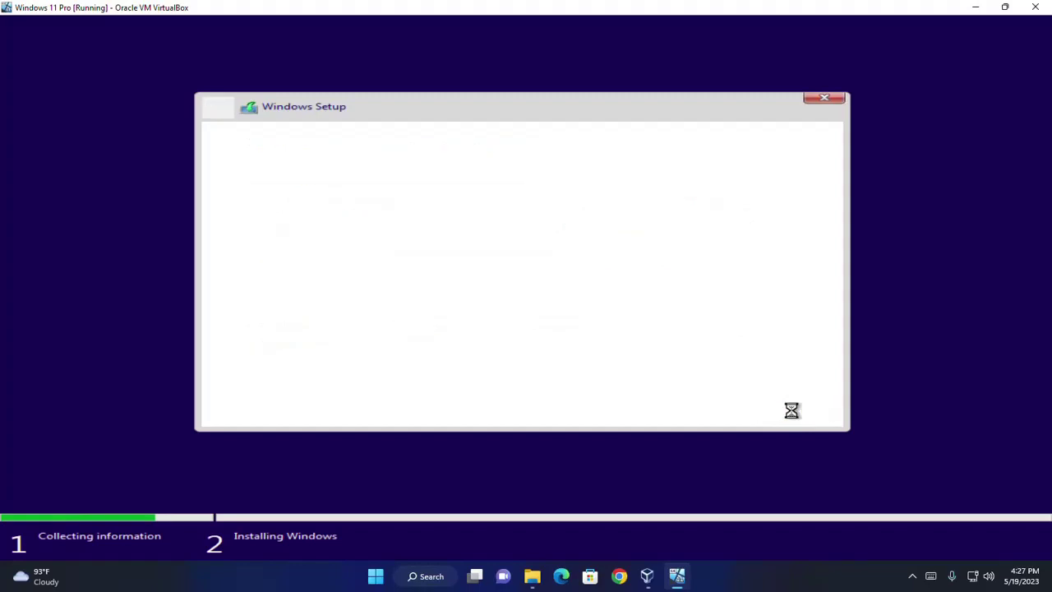
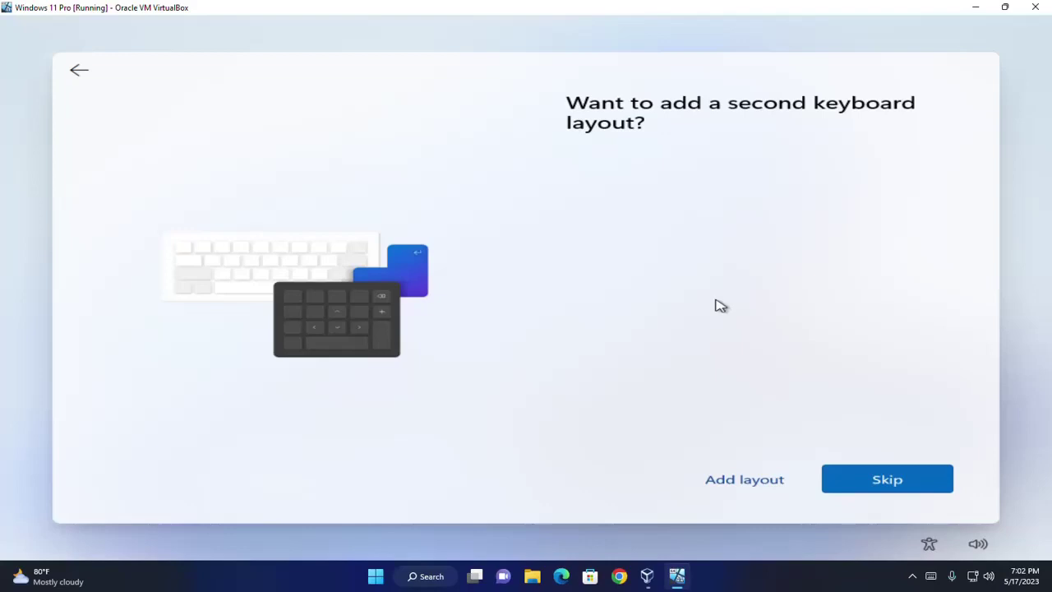
- Skip the second keyboard layout and name the device BootMyOS
{"action": "left_click", "coordinate": [874, 479]}
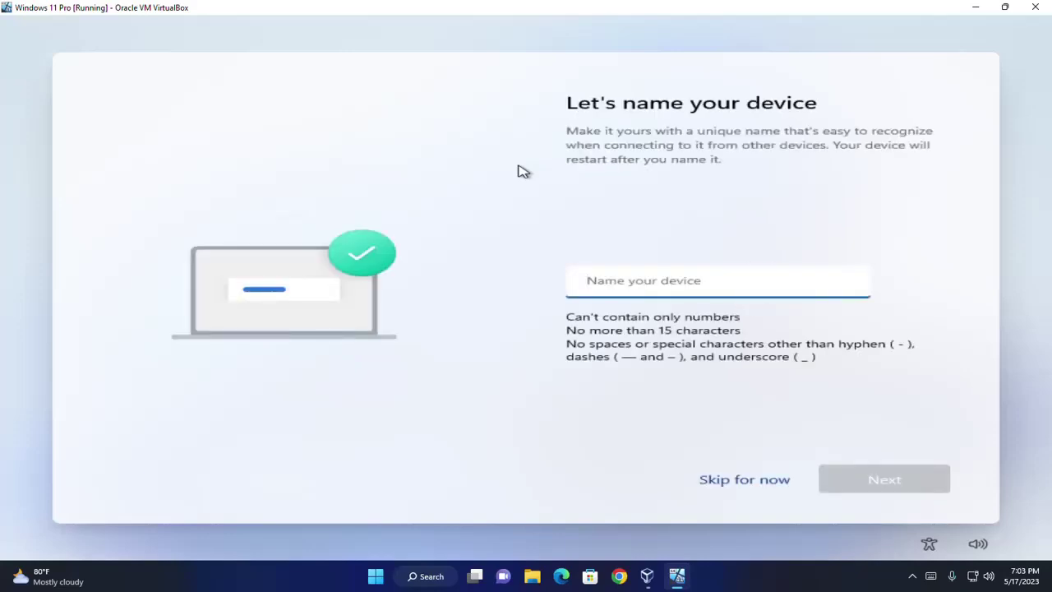
{"action": "type", "text": "B"}
{"action": "key", "text": "BackSpace"}
{"action": "type", "text": "BootMyOS"}
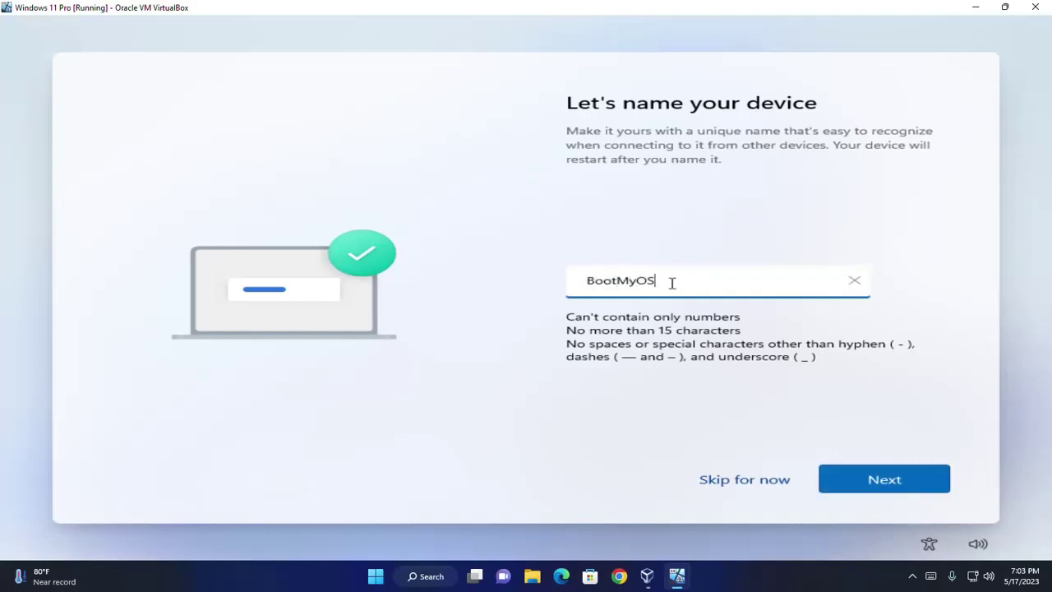
{"action": "left_click", "coordinate": [894, 480]}
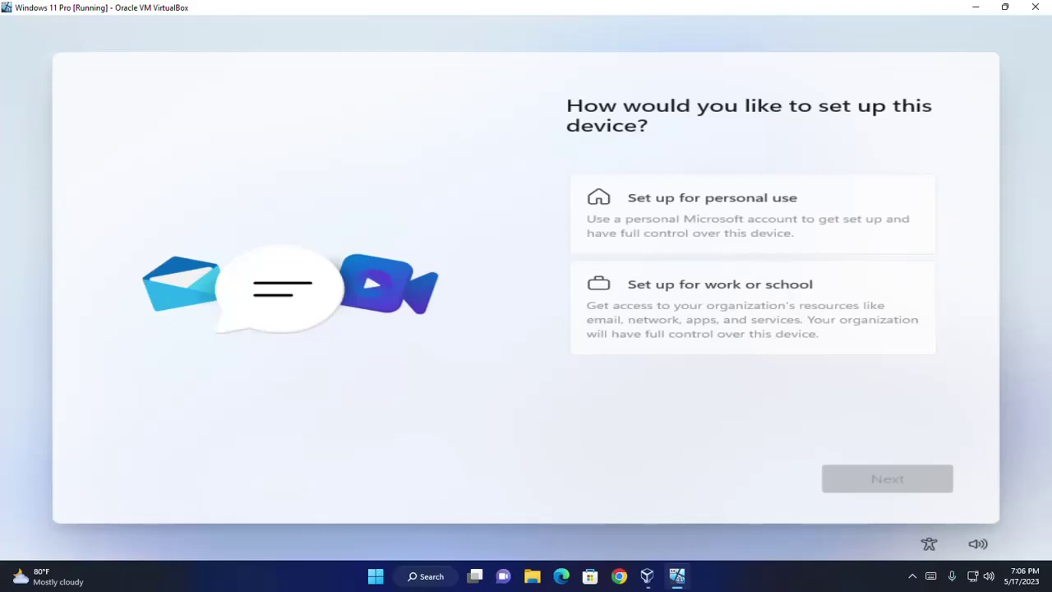
- Choose personal use, then sign in with the Microsoft account e-mail and password
{"action": "left_click", "coordinate": [704, 228]}
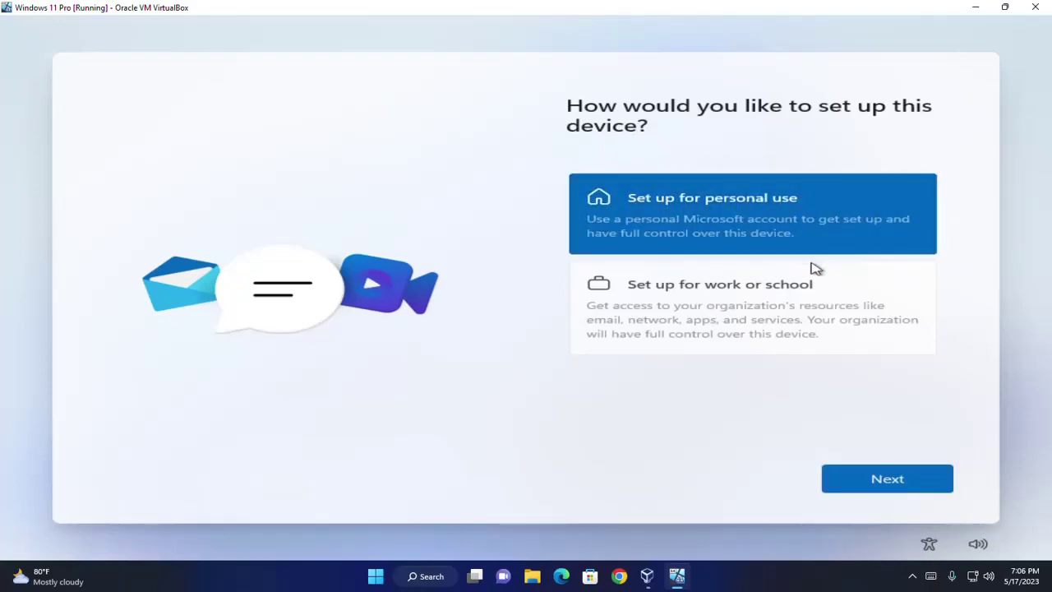
{"action": "left_click", "coordinate": [898, 482]}
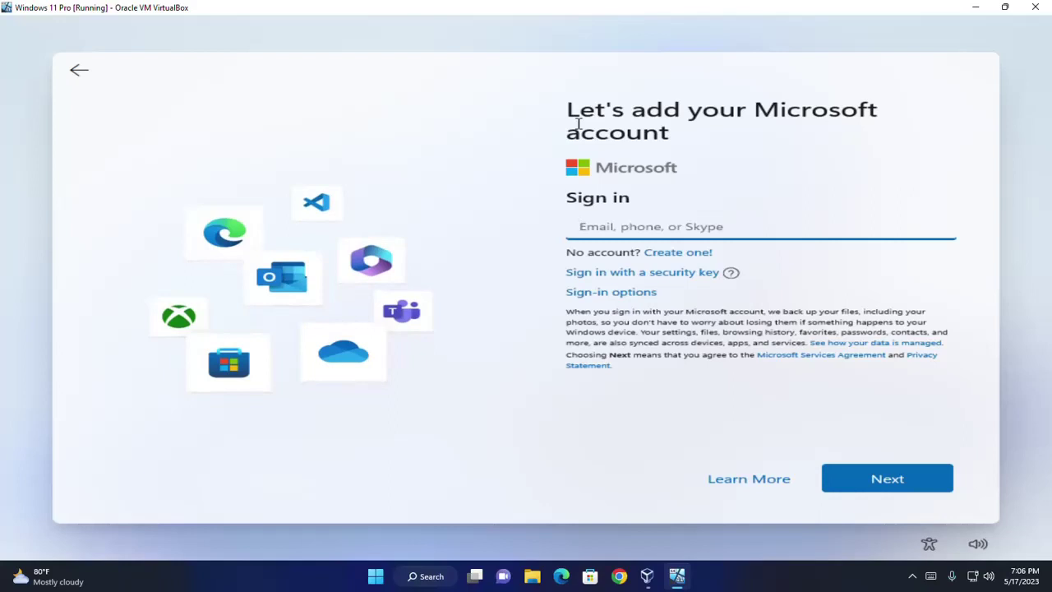
{"action": "left_click", "coordinate": [615, 225]}
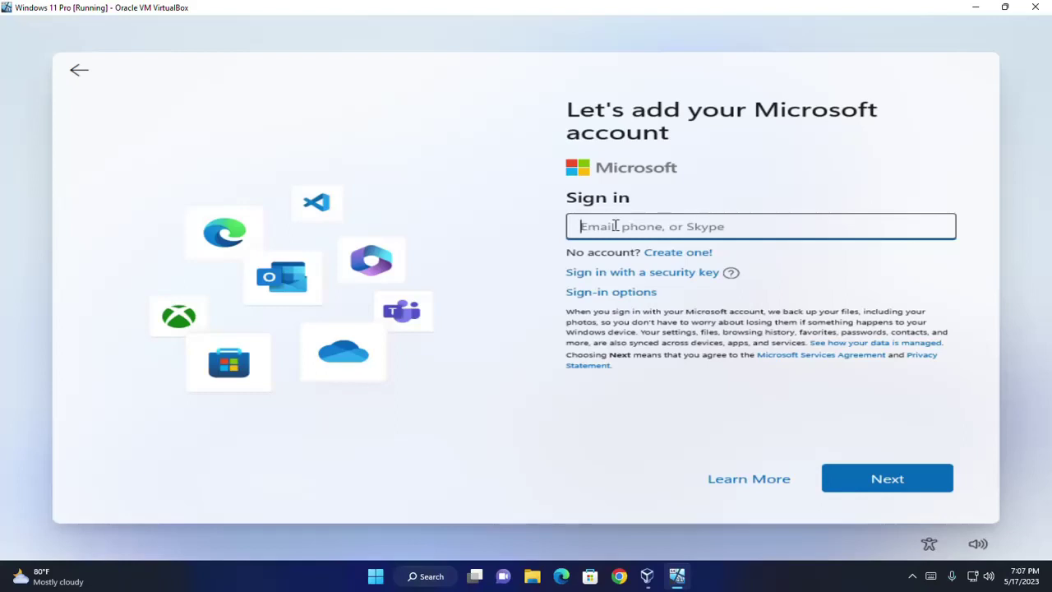
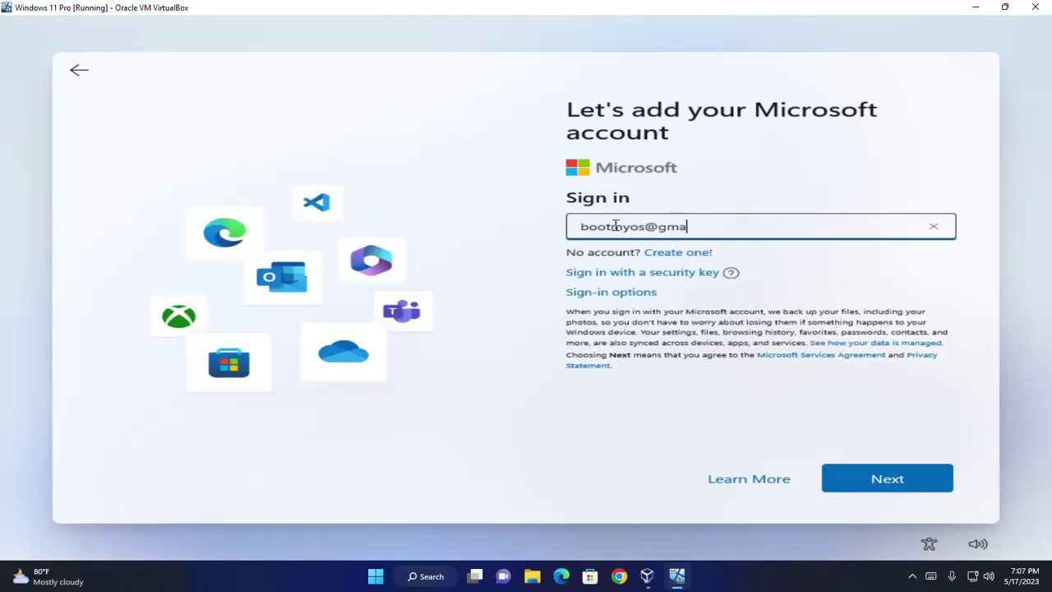
{"action": "left_click", "coordinate": [1040, 233]}
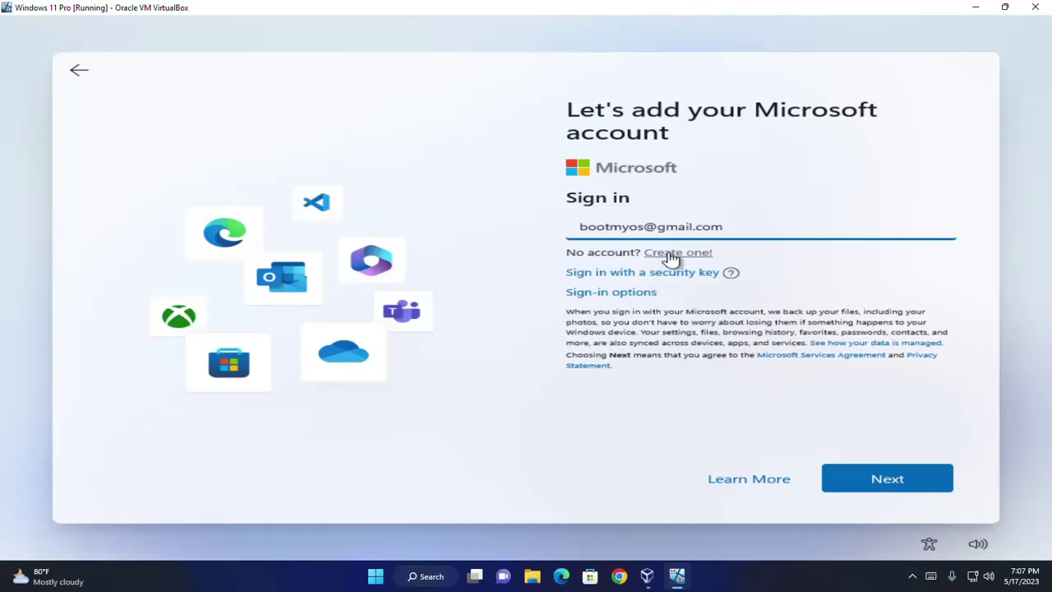
{"action": "left_click", "coordinate": [878, 482]}
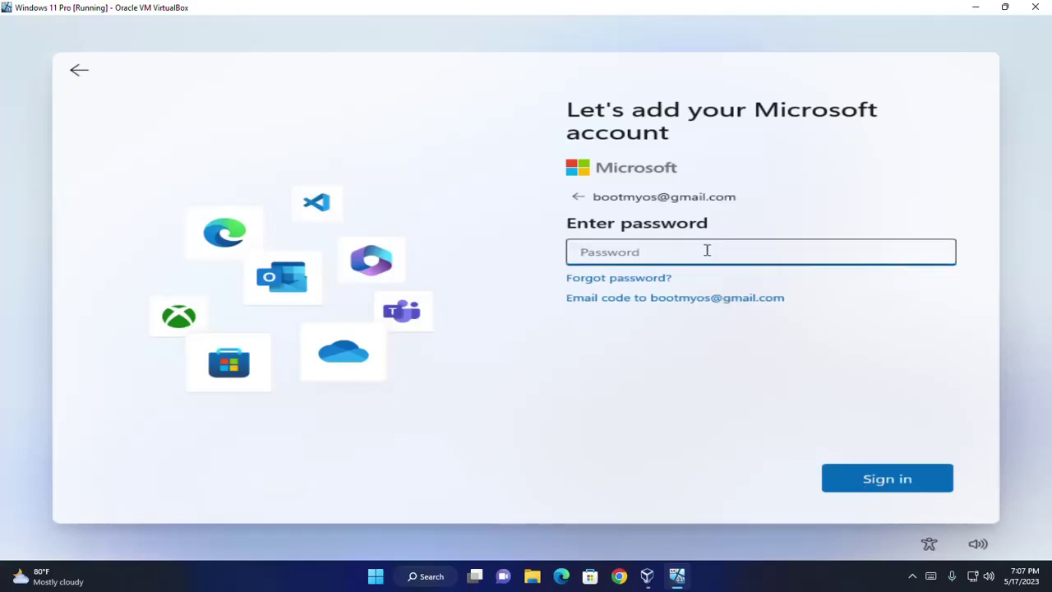
{"action": "type", "text": "**********"}
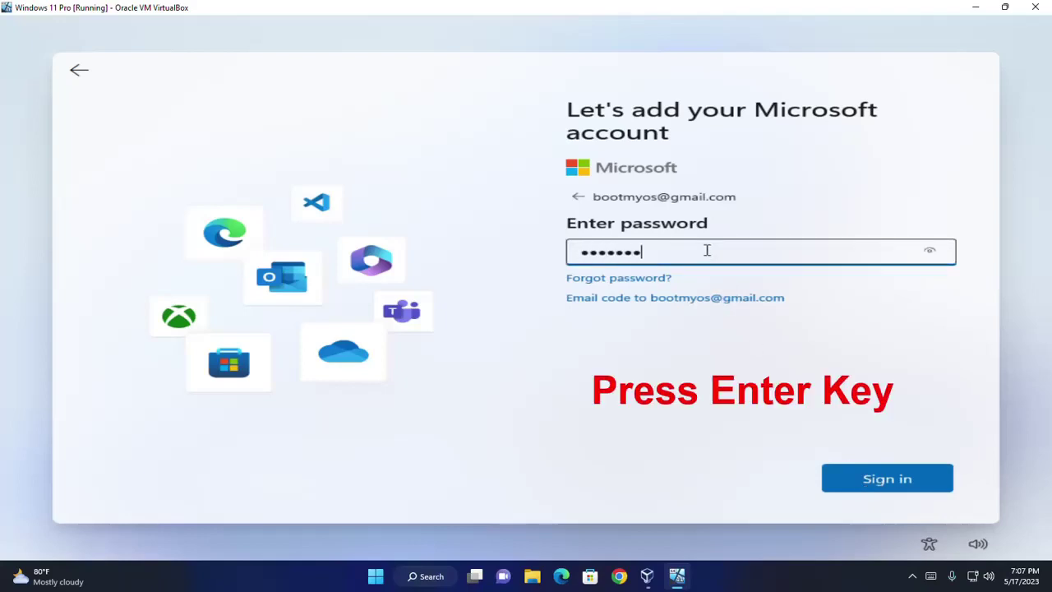
{"action": "key", "text": "Return"}
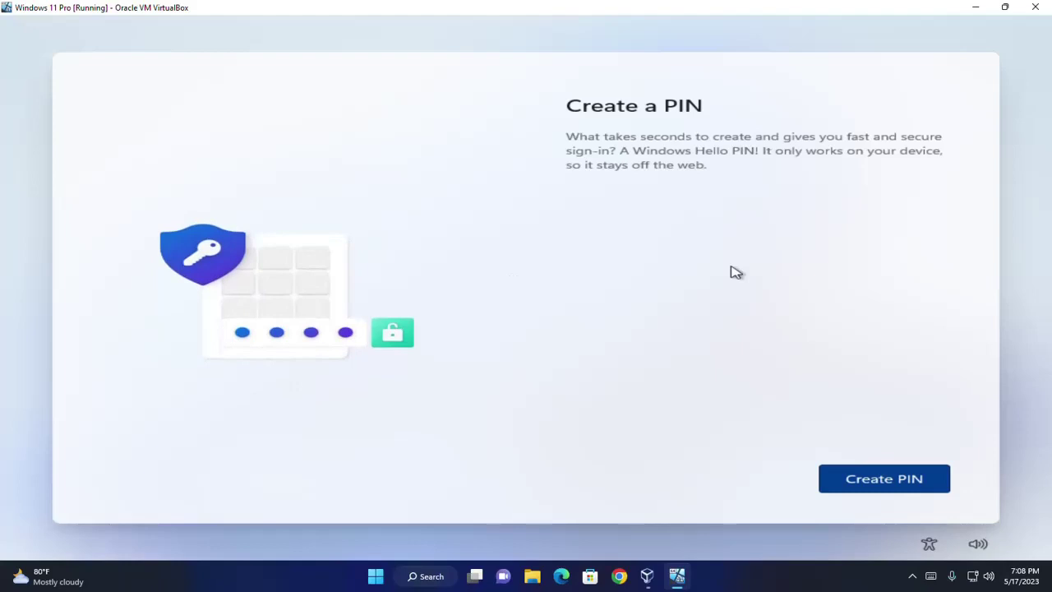
- Create a Windows Hello PIN allowing letters and symbols, entering it twice to confirm
{"action": "left_click", "coordinate": [852, 473]}
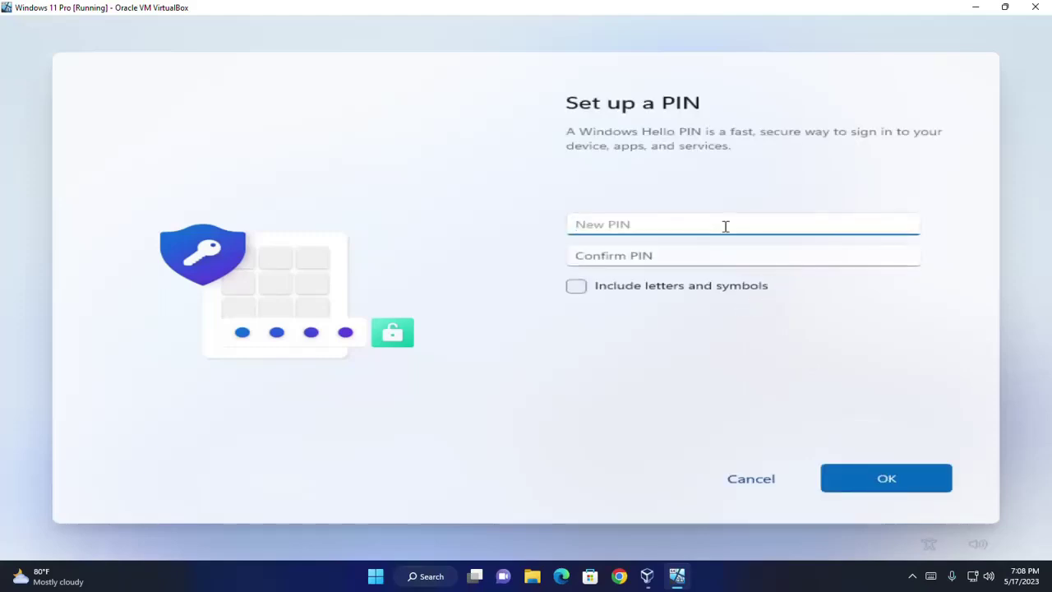
{"action": "left_click", "coordinate": [578, 286]}
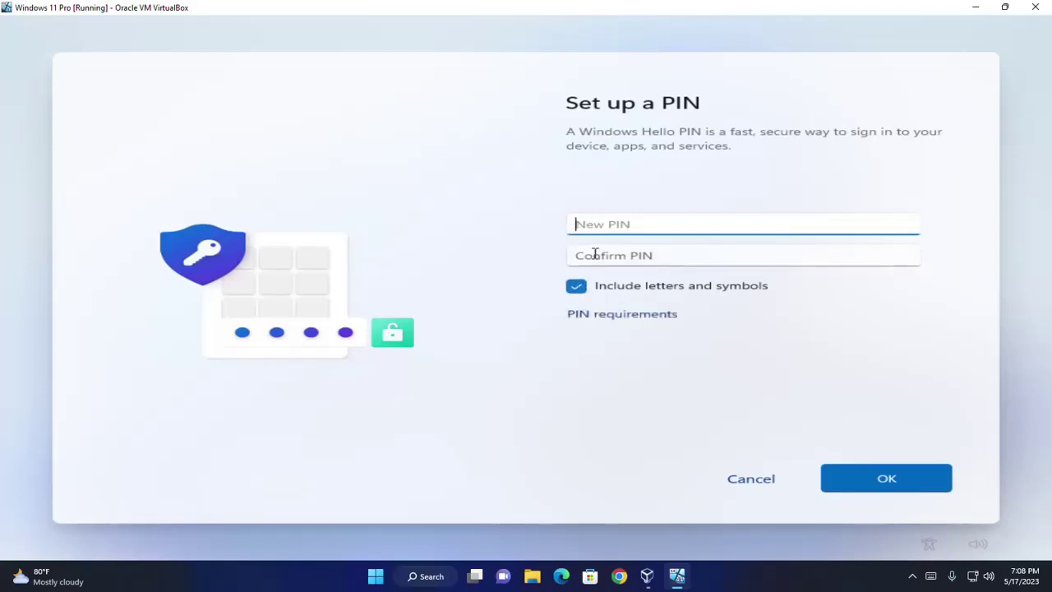
{"action": "type", "text": "••••••••••"}
{"action": "left_click", "coordinate": [621, 255]}
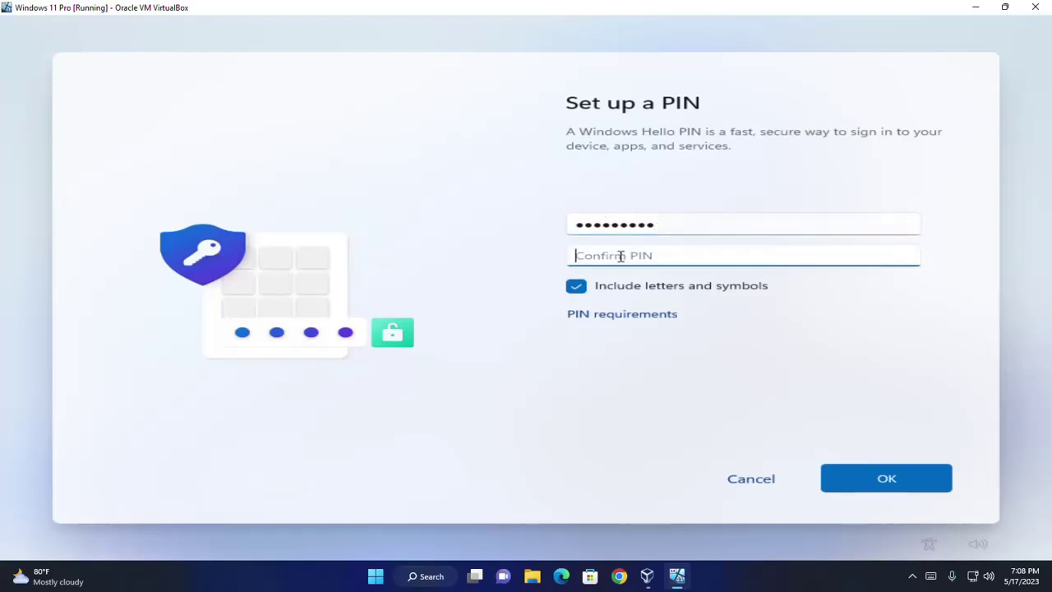
{"action": "type", "text": "••••••••••"}
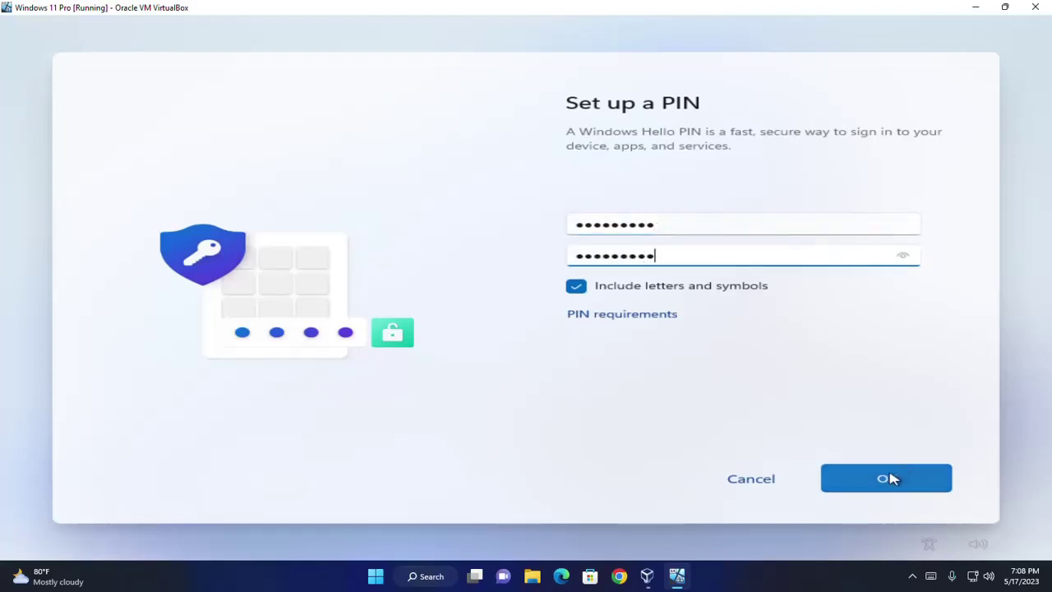
{"action": "left_click", "coordinate": [890, 479]}
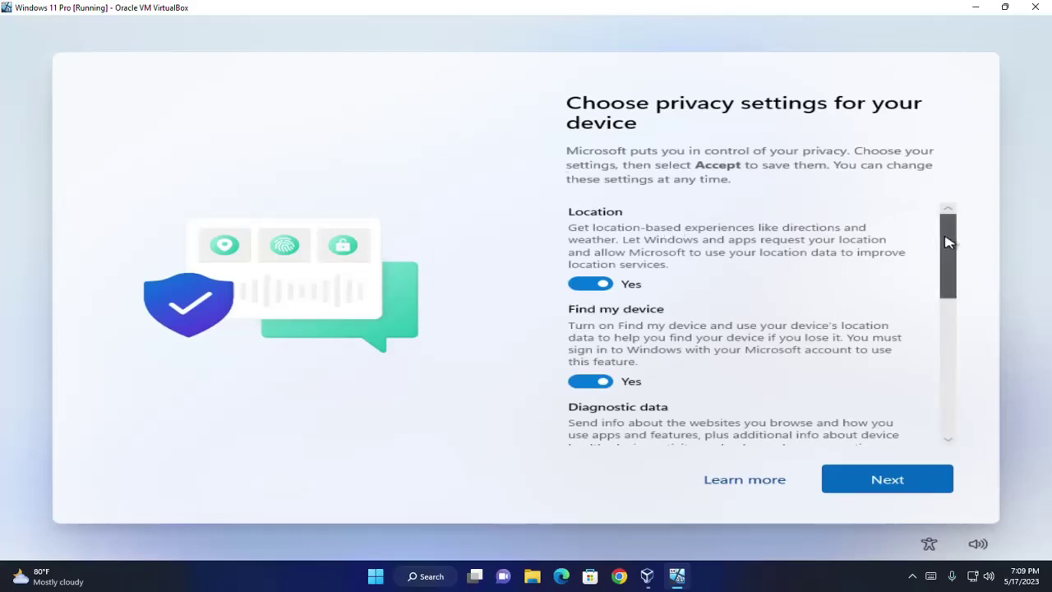
- Turn off Location and Find my device, and set diagnostic data to Required only
{"action": "mouse_move", "coordinate": [945, 237]}
{"action": "left_mouse_down"}
{"action": "mouse_move", "coordinate": [929, 362]}
{"action": "mouse_move", "coordinate": [948, 381]}
{"action": "mouse_move", "coordinate": [941, 234]}
{"action": "left_mouse_up"}
{"action": "left_click", "coordinate": [585, 284]}
{"action": "left_click", "coordinate": [588, 369]}
{"action": "scroll", "coordinate": [610, 253], "scroll_direction": "down", "scroll_amount": 2}
{"action": "scroll", "coordinate": [610, 253], "scroll_direction": "down", "scroll_amount": 1}
{"action": "left_click", "coordinate": [589, 345]}
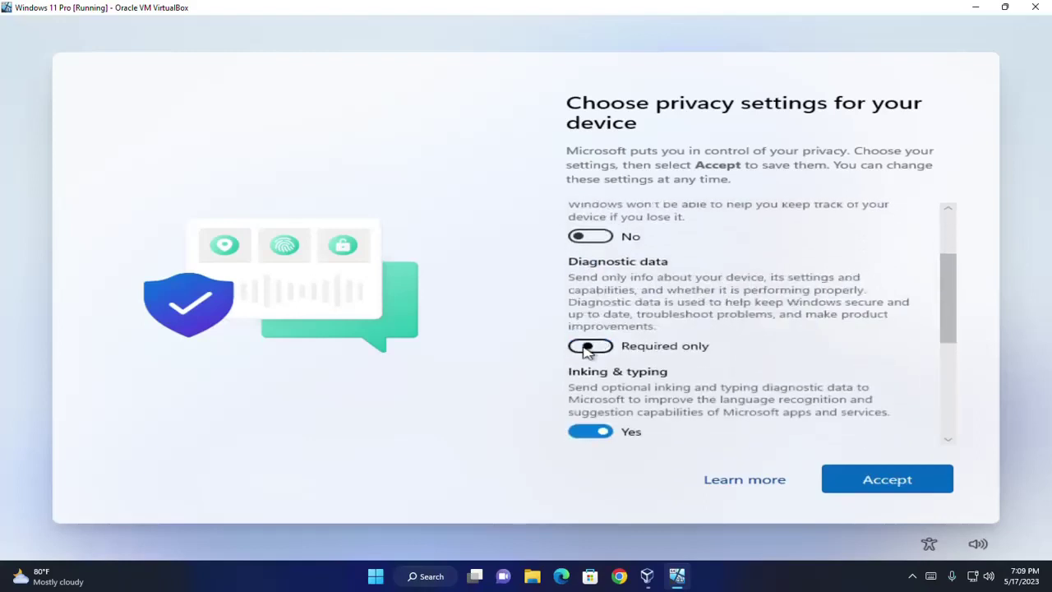
- Turn off inking and typing, tailored experiences and advertising ID, then accept the settings
{"action": "scroll", "coordinate": [588, 346], "scroll_direction": "down", "scroll_amount": 2}
{"action": "left_click", "coordinate": [586, 360]}
{"action": "scroll", "coordinate": [586, 360], "scroll_direction": "down", "scroll_amount": 3}
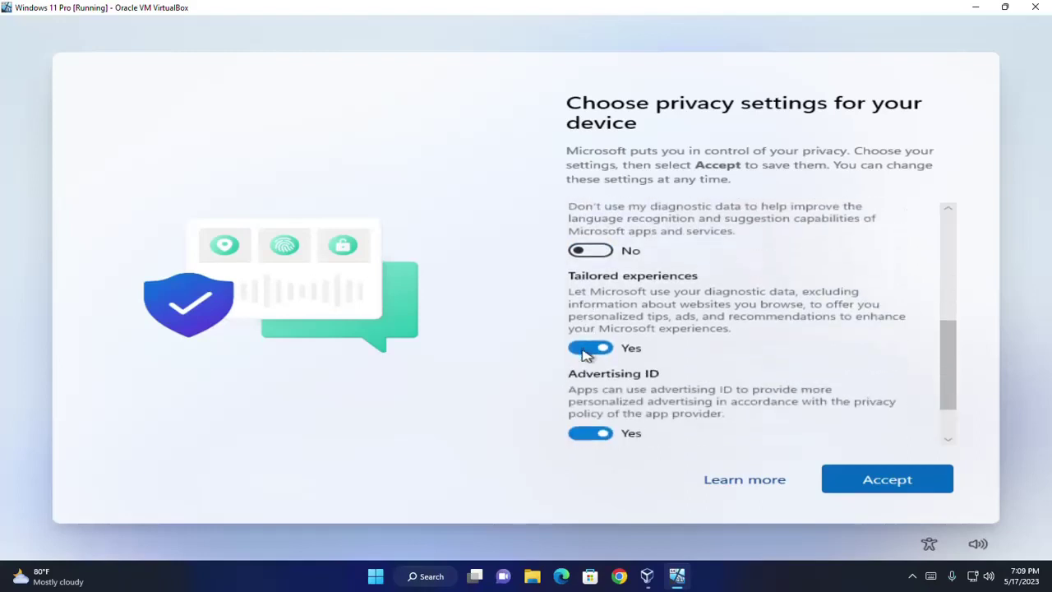
{"action": "left_click", "coordinate": [587, 346]}
{"action": "scroll", "coordinate": [586, 351], "scroll_direction": "down", "scroll_amount": 1}
{"action": "left_click", "coordinate": [589, 367]}
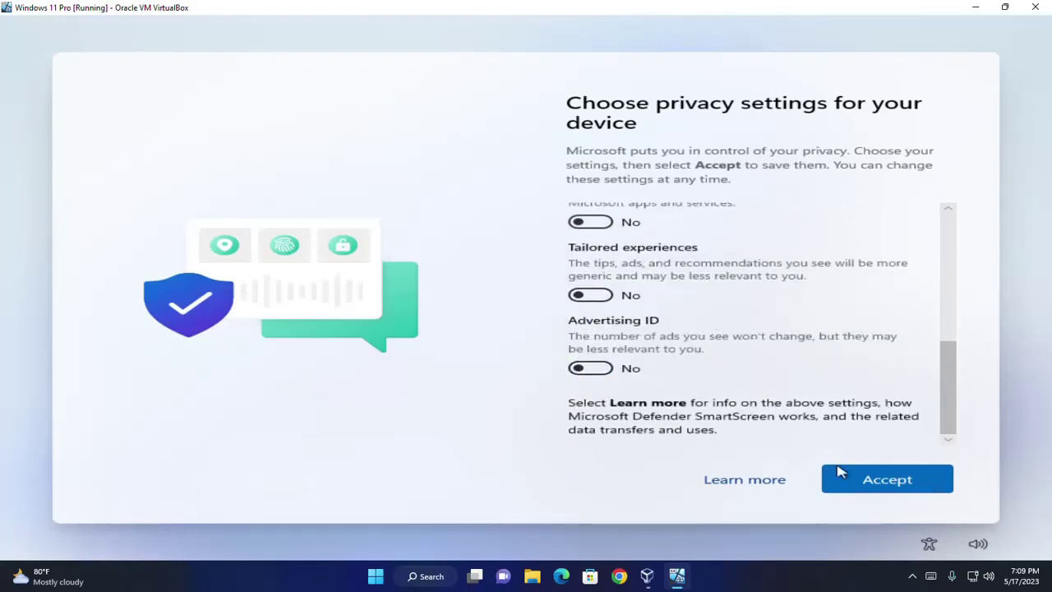
{"action": "left_click", "coordinate": [880, 479]}
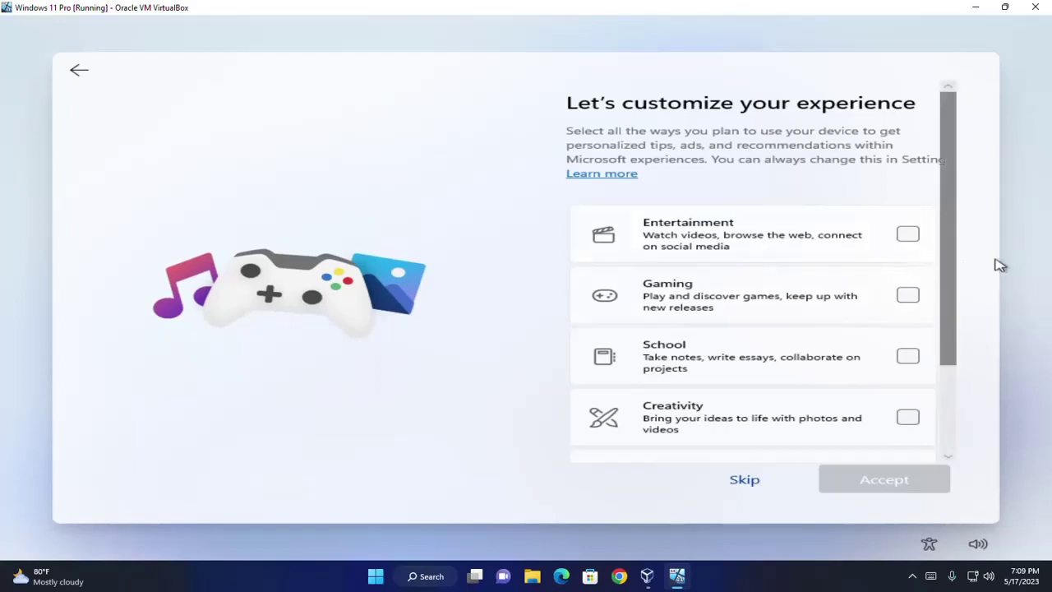
- Skip customization, decline Microsoft 365 and extra cloud storage, skip PC Game Pass, and continue past the update notice
{"action": "scroll", "coordinate": [954, 271], "scroll_direction": "down", "scroll_amount": 3}
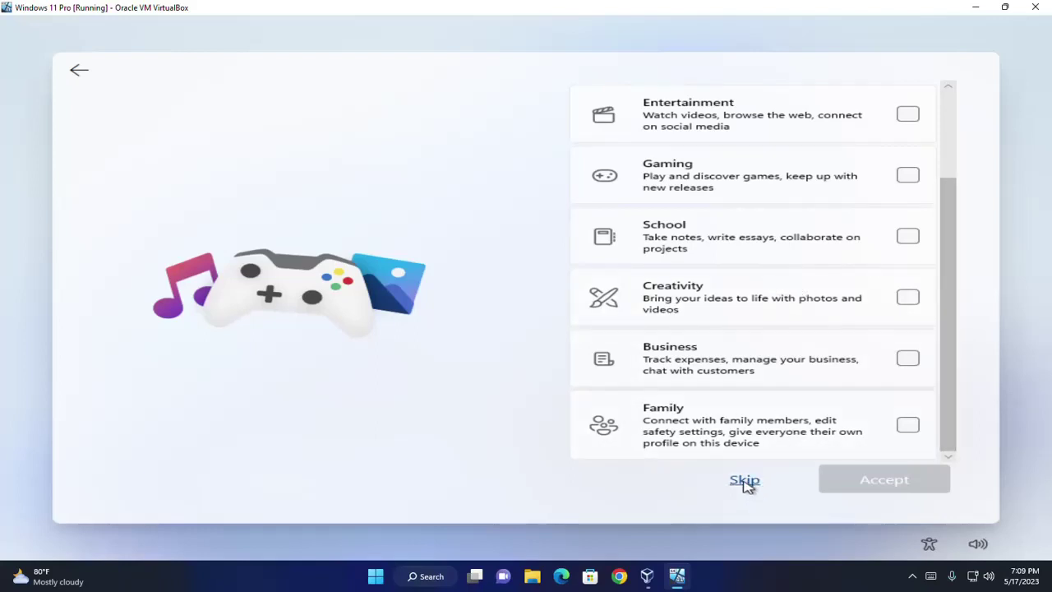
{"action": "left_click", "coordinate": [745, 483]}
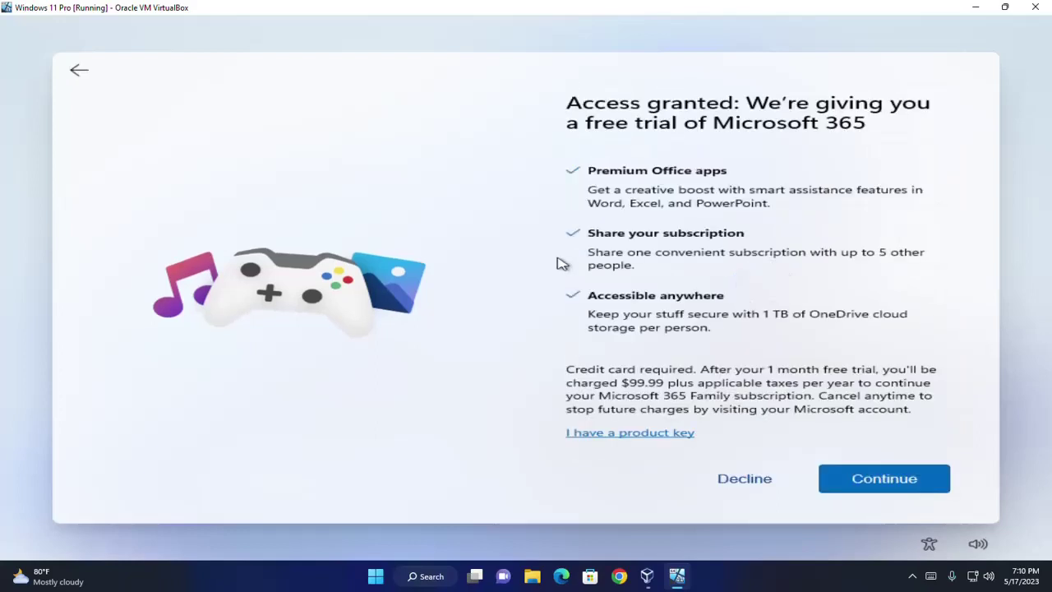
{"action": "left_click", "coordinate": [741, 485]}
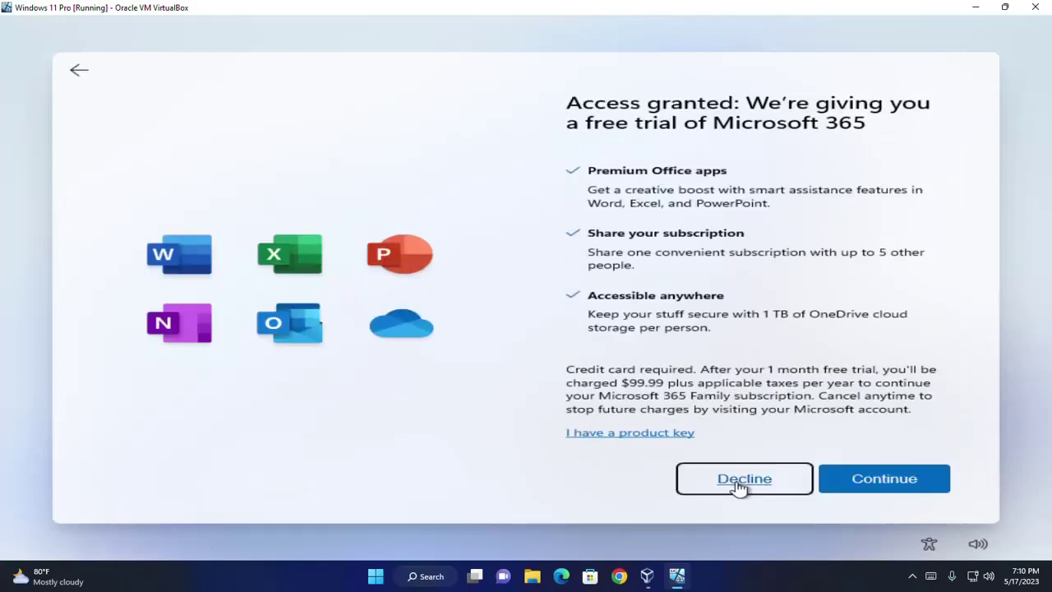
{"action": "left_click", "coordinate": [741, 484]}
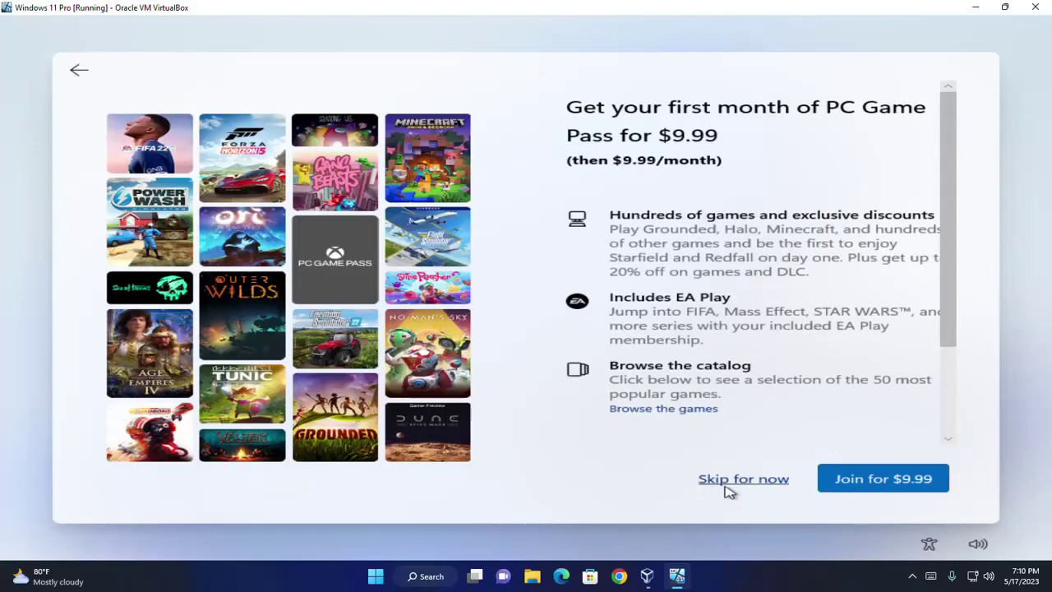
{"action": "left_click", "coordinate": [724, 485]}
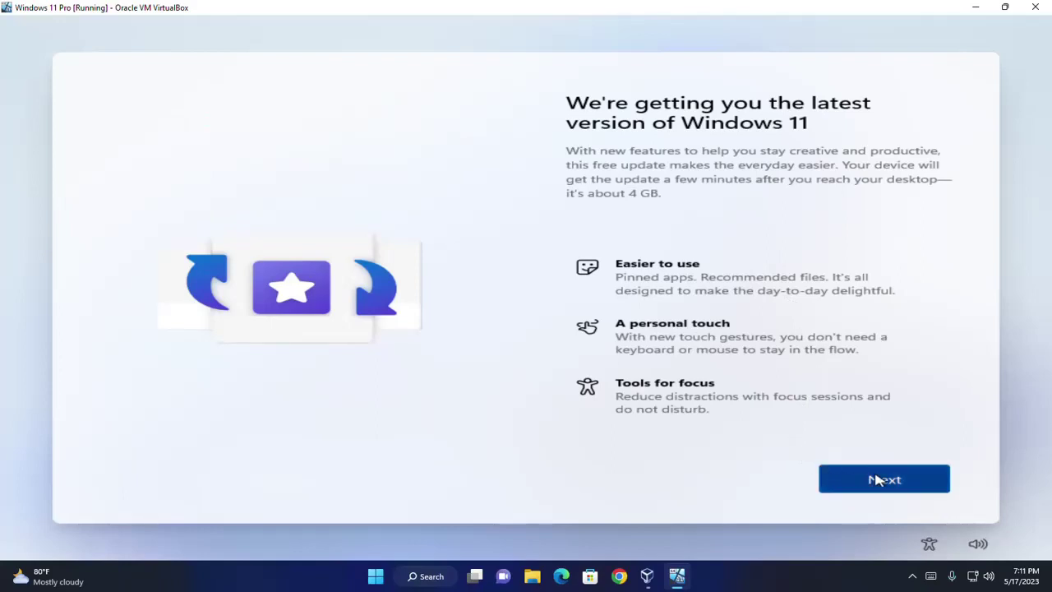
{"action": "left_click", "coordinate": [877, 480]}
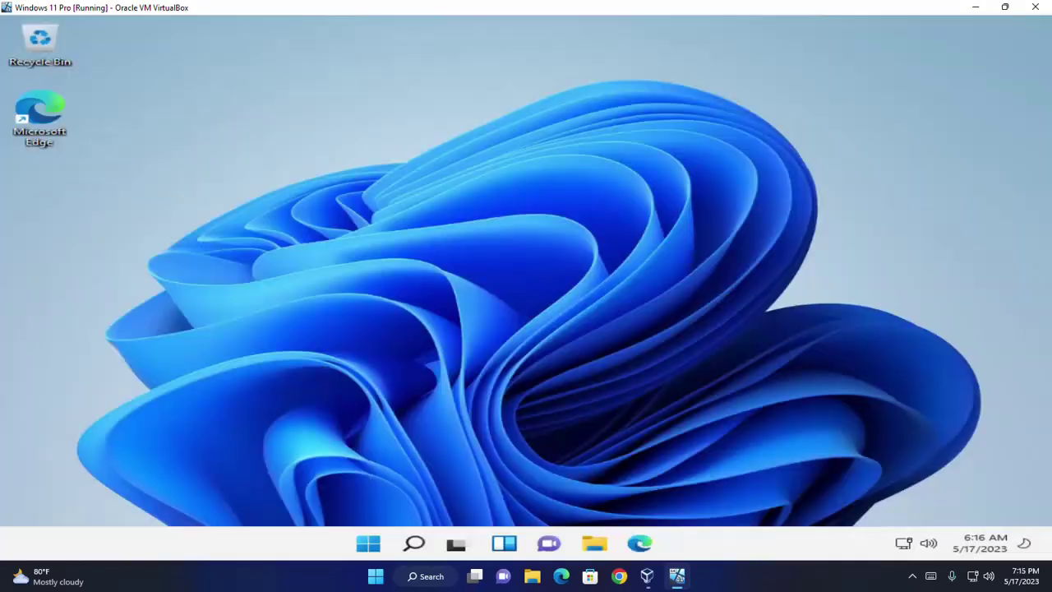
- Open the Start menu on the finished Windows 11 desktop
{"action": "key", "text": "super"}
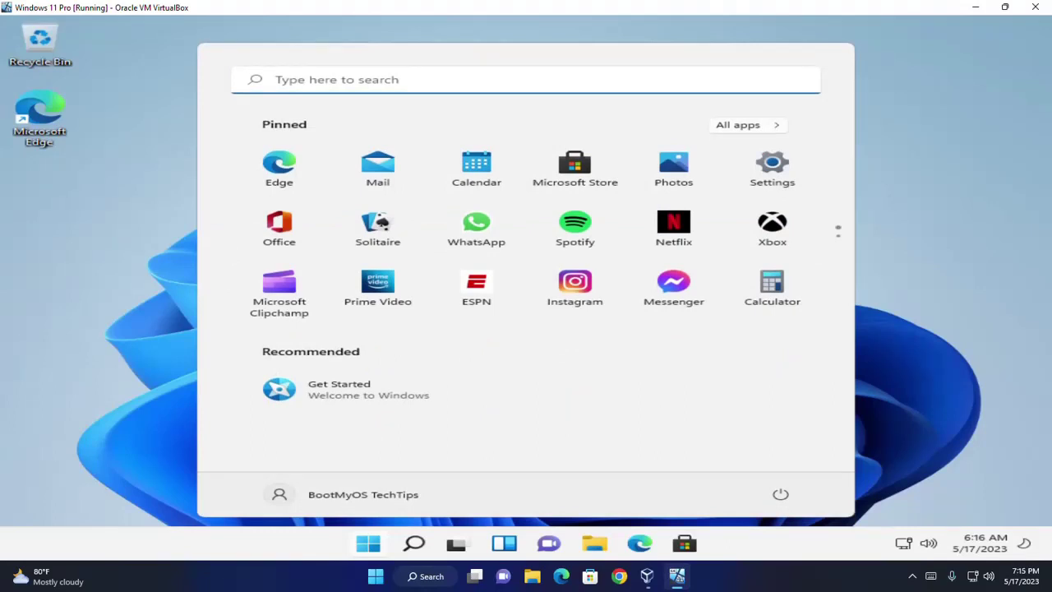
{"action": "left_click", "coordinate": [995, 209]}
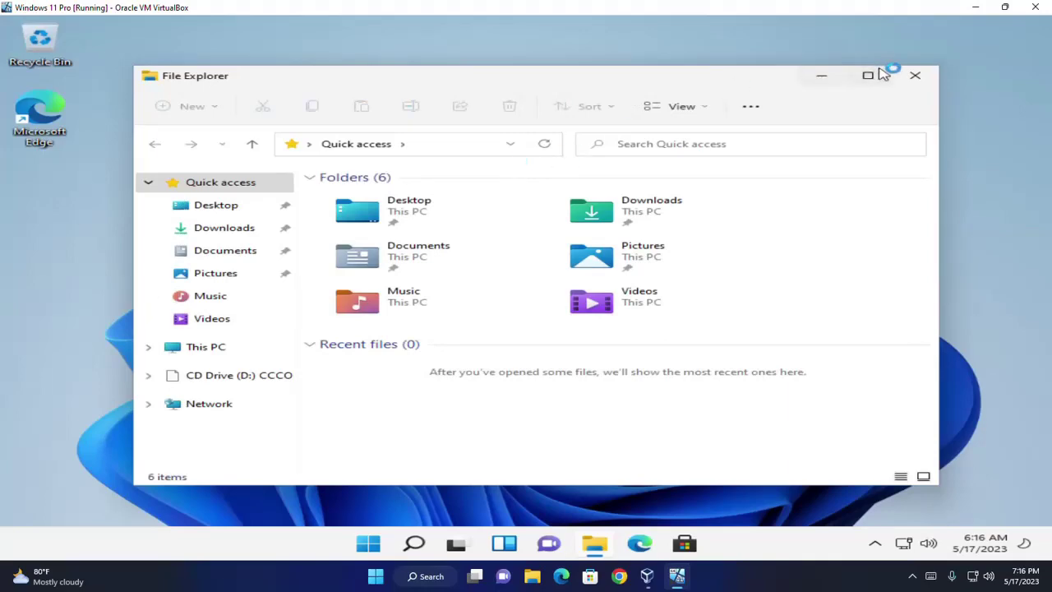
{"action": "left_click", "coordinate": [929, 78]}
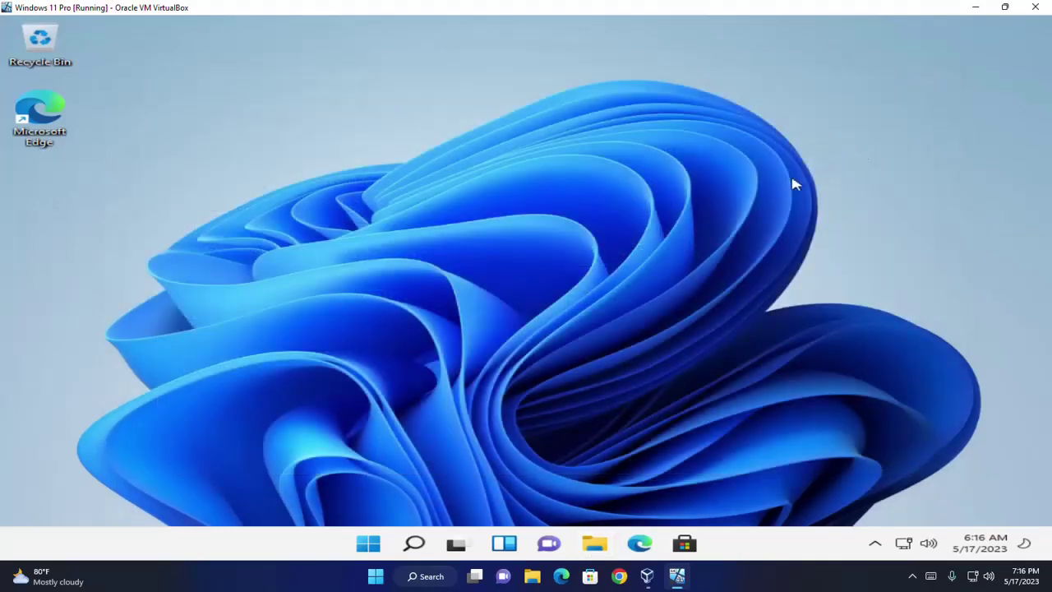
{"action": "left_click", "coordinate": [369, 543]}
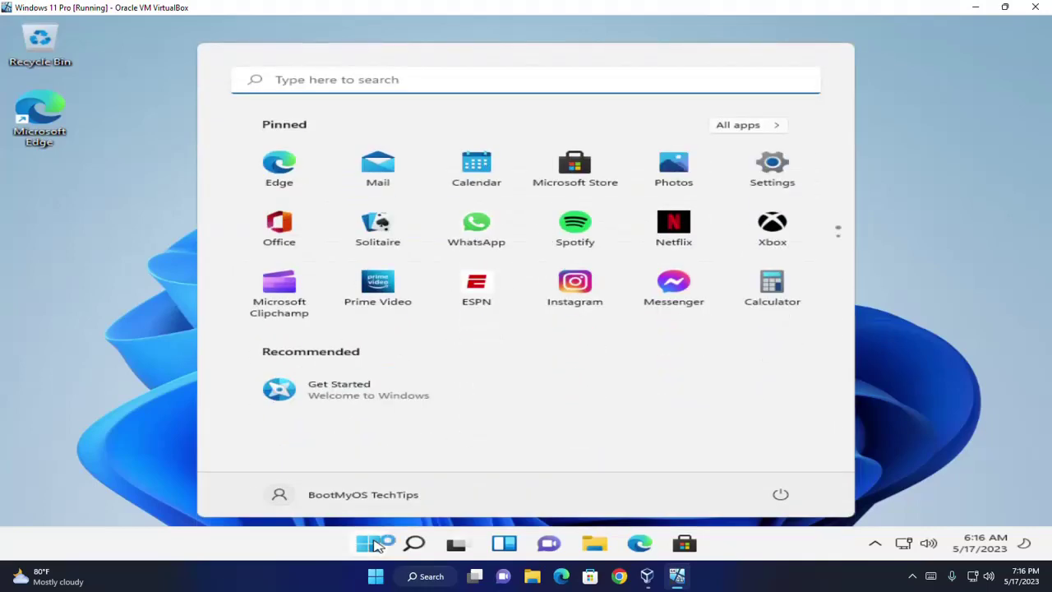